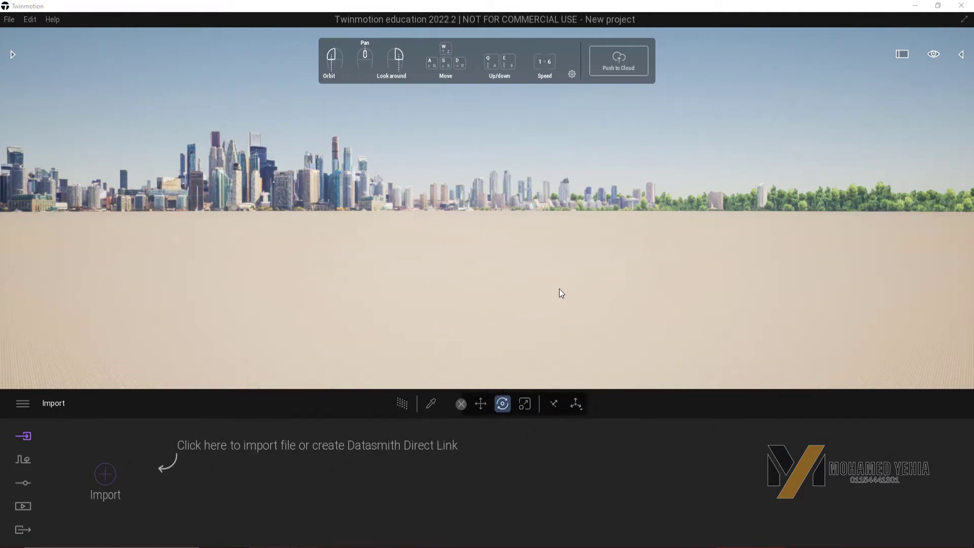
Open the preferences' unit system settings, then close them without applying changes
{"action": "left_click", "coordinate": [31, 23]}
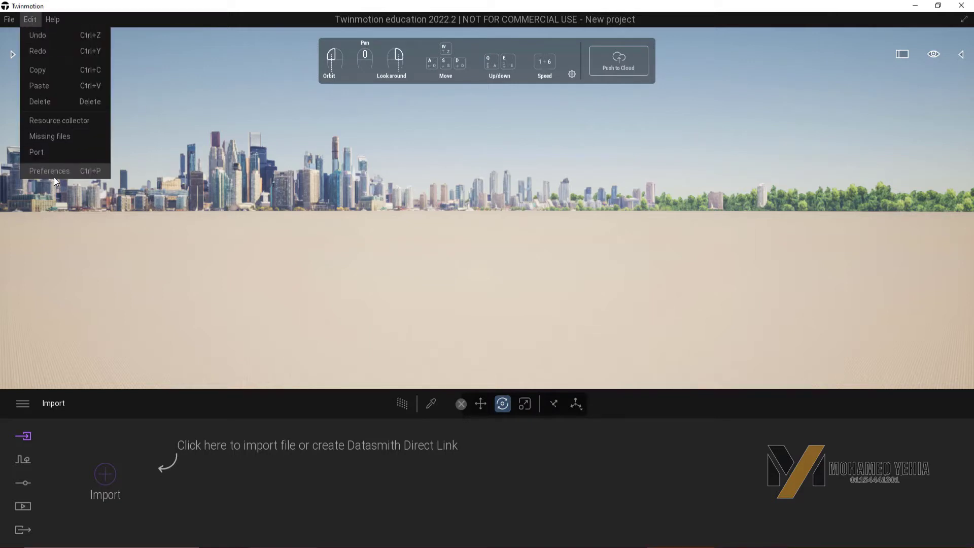
{"action": "left_click", "coordinate": [54, 177]}
{"action": "left_click", "coordinate": [318, 140]}
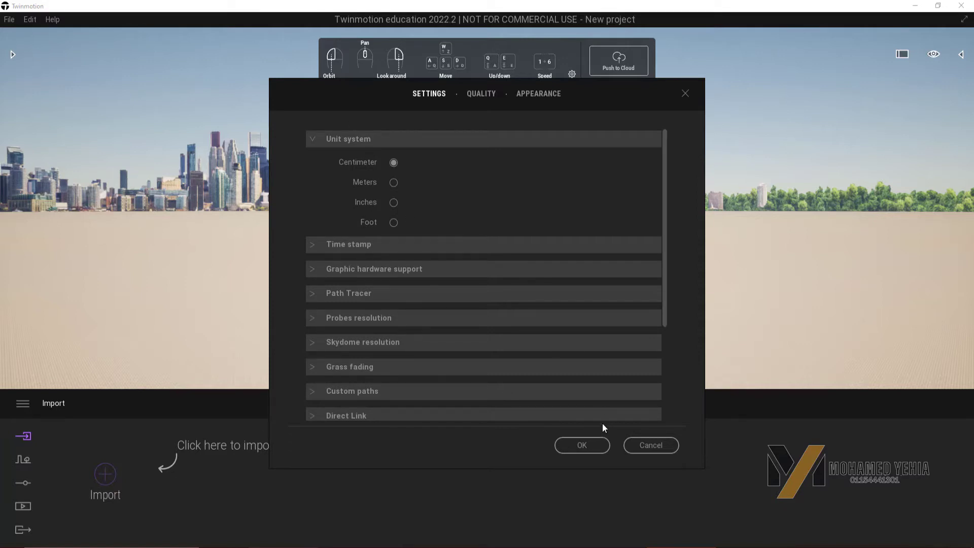
{"action": "left_click", "coordinate": [654, 445]}
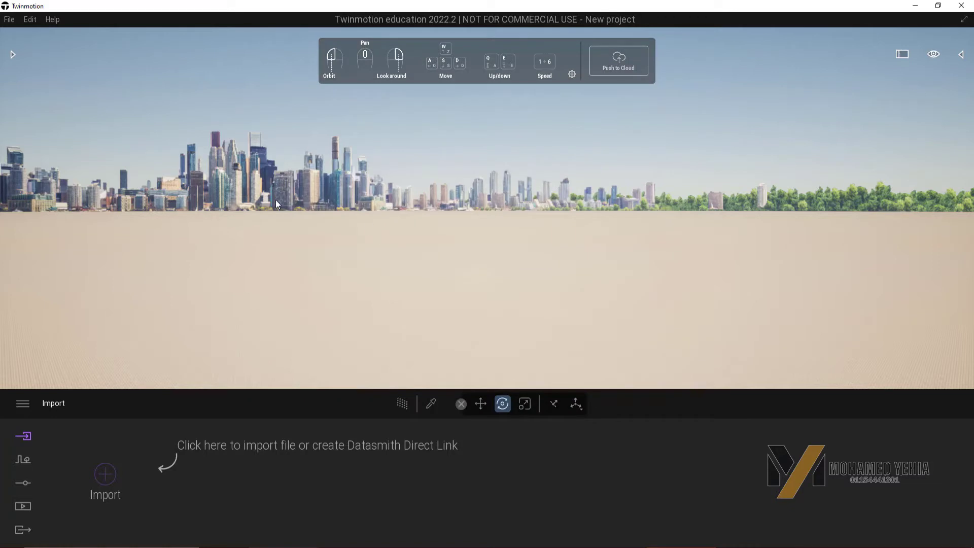
Place the seated girl Gwen and standing boy Lucas from Posed humans > Children
{"action": "left_click", "coordinate": [11, 54]}
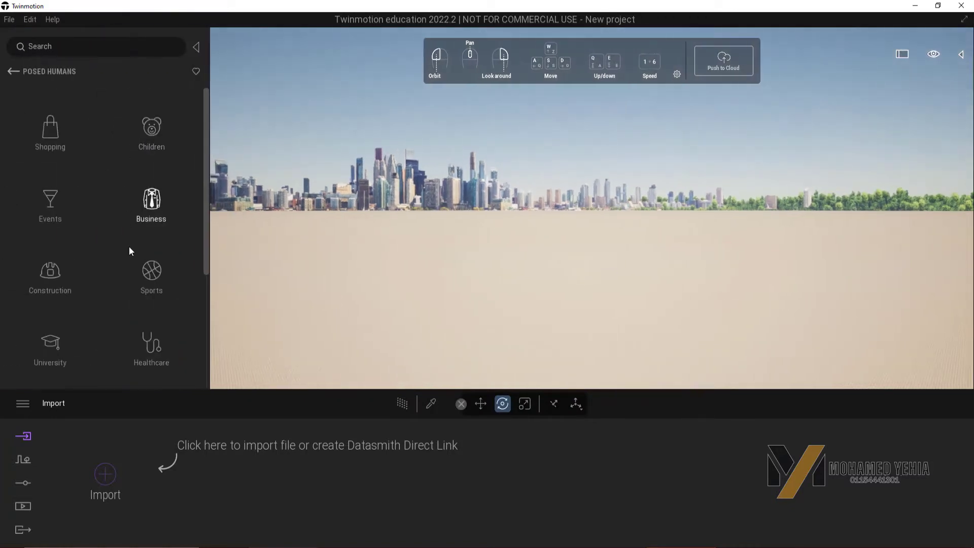
{"action": "left_click", "coordinate": [14, 72]}
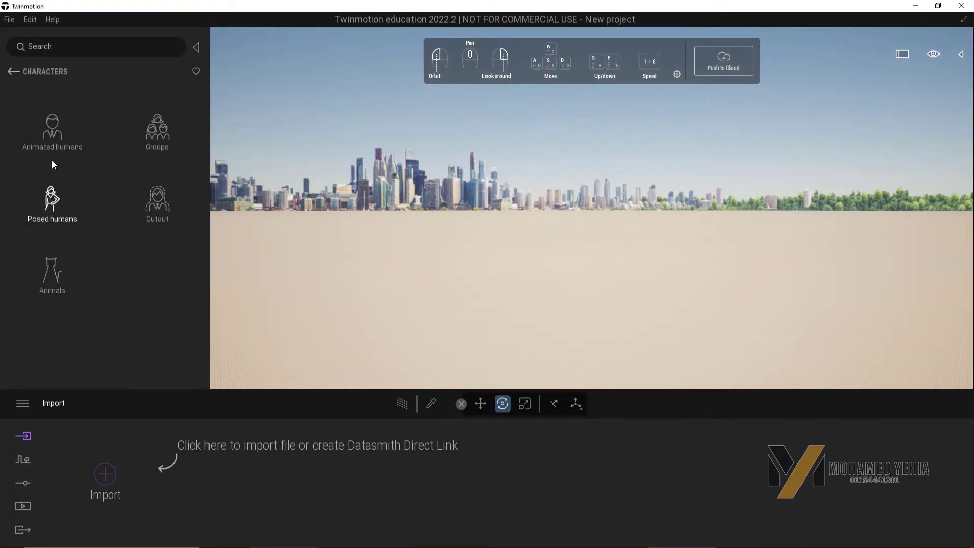
{"action": "left_click", "coordinate": [53, 213]}
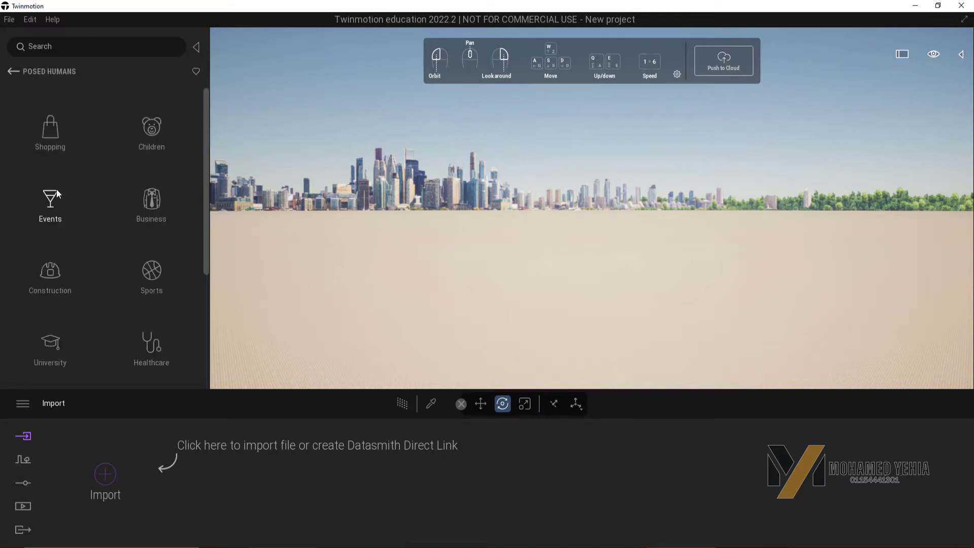
{"action": "left_click", "coordinate": [151, 133]}
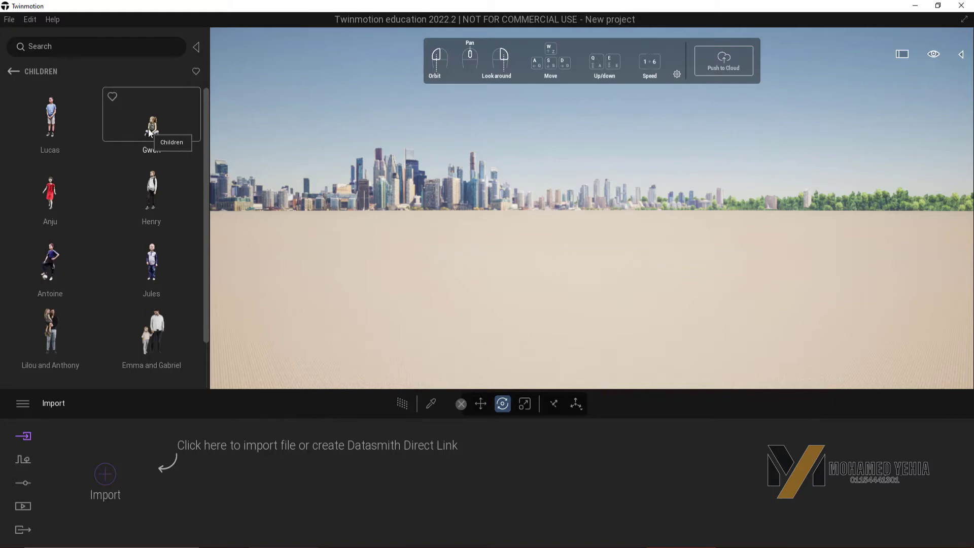
{"action": "left_click_drag", "start_coordinate": [150, 133], "coordinate": [448, 327]}
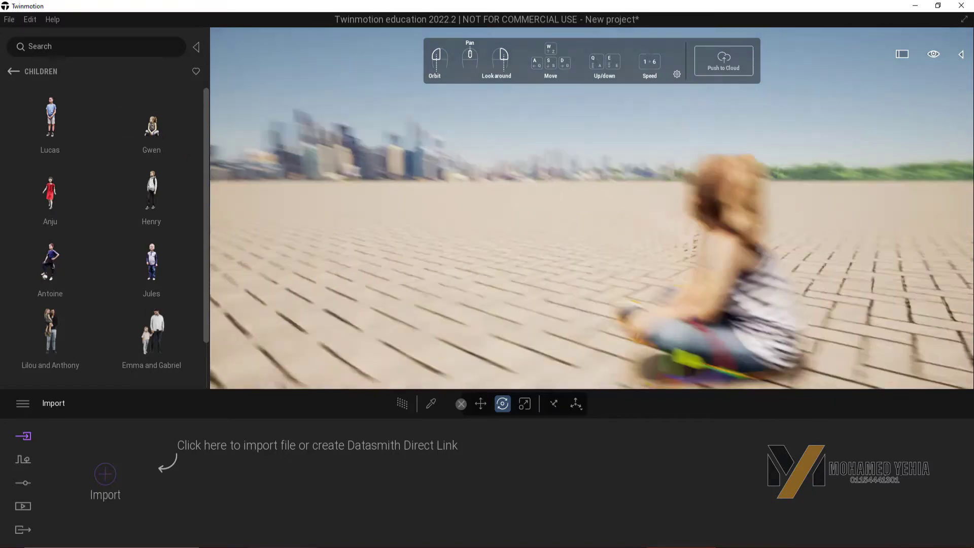
{"action": "mouse_move", "coordinate": [593, 238]}
{"action": "left_mouse_down"}
{"action": "mouse_move", "coordinate": [736, 230]}
{"action": "mouse_move", "coordinate": [508, 249]}
{"action": "left_mouse_up"}
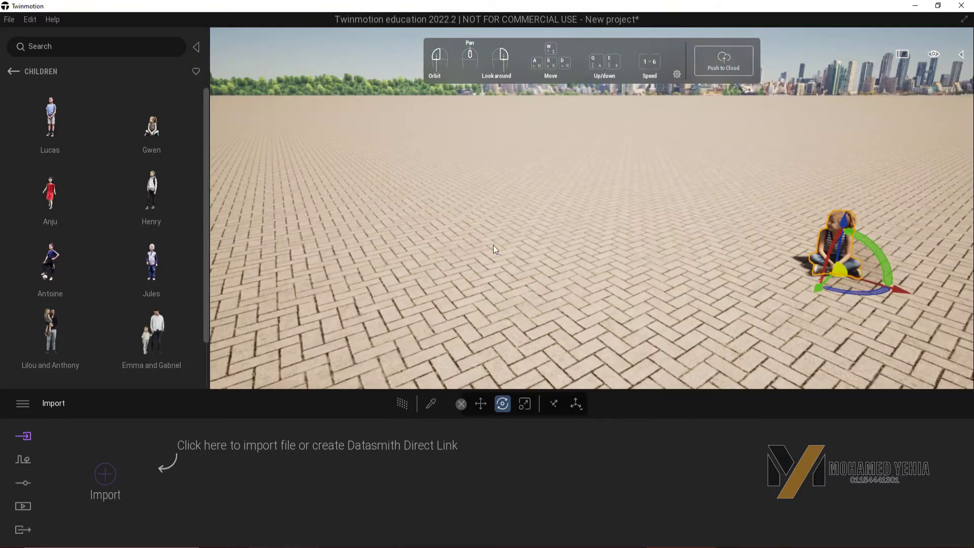
{"action": "mouse_move", "coordinate": [50, 117]}
{"action": "left_mouse_down"}
{"action": "mouse_move", "coordinate": [717, 278]}
{"action": "mouse_move", "coordinate": [805, 246]}
{"action": "left_mouse_up"}
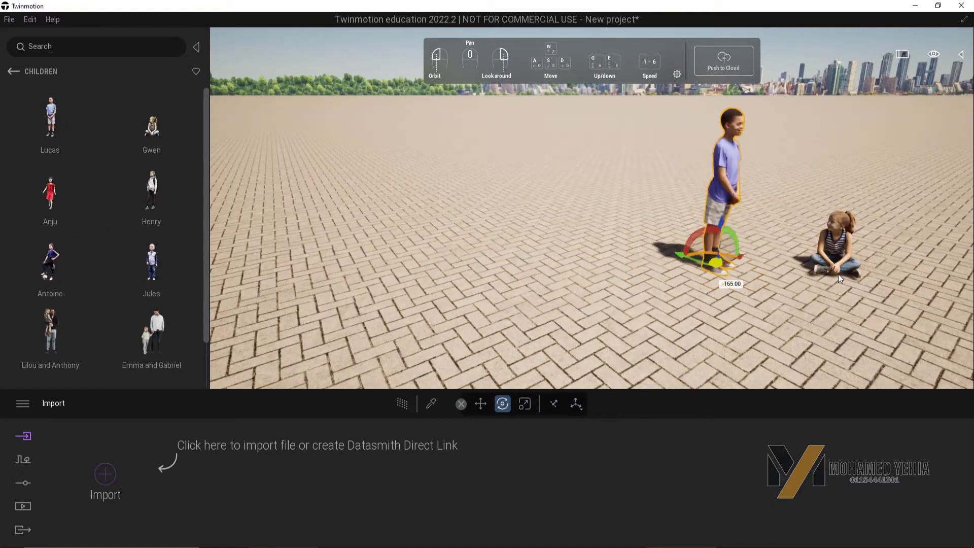
{"action": "middle_click_drag", "start_coordinate": [805, 247], "coordinate": [607, 254]}
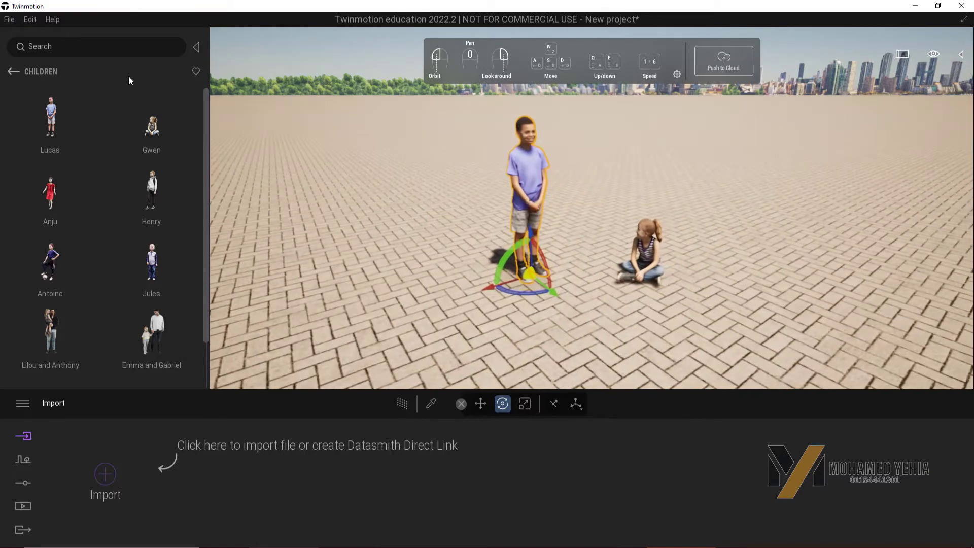
Add the animated woman Machele from Animated humans beside the boy
{"action": "left_click", "coordinate": [13, 72]}
{"action": "left_click", "coordinate": [12, 72]}
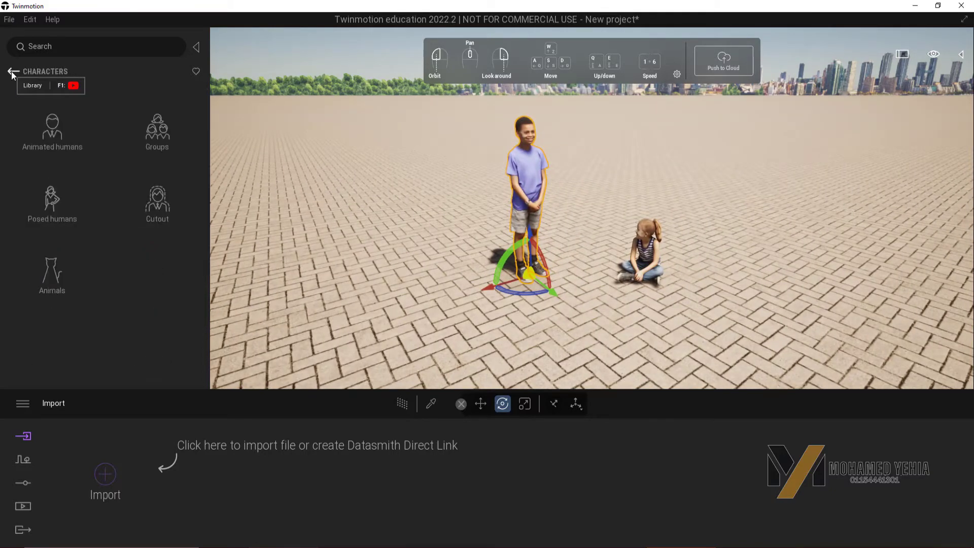
{"action": "left_click", "coordinate": [53, 127]}
{"action": "left_click_drag", "start_coordinate": [143, 131], "coordinate": [391, 253]}
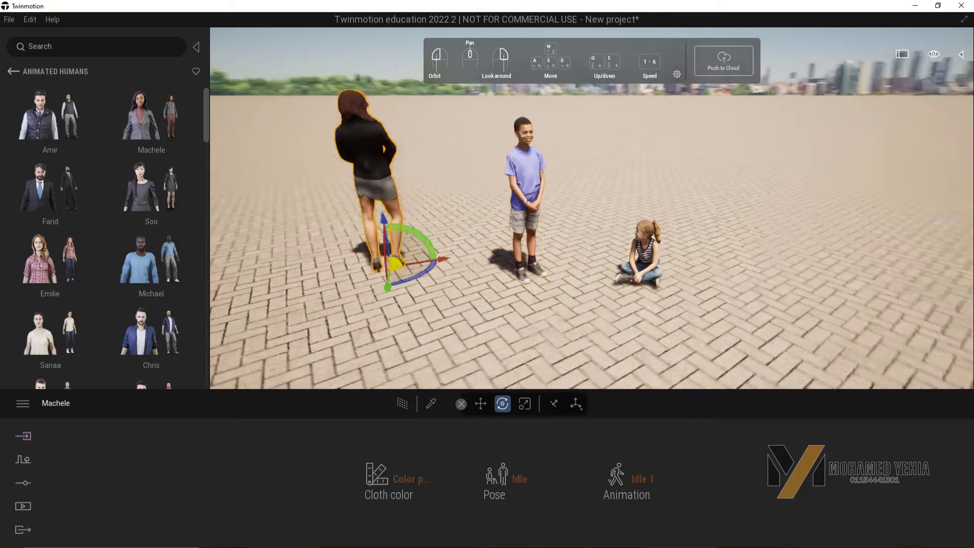
{"action": "mouse_move", "coordinate": [391, 273]}
{"action": "left_mouse_down"}
{"action": "mouse_move", "coordinate": [634, 218]}
{"action": "mouse_move", "coordinate": [583, 152]}
{"action": "left_mouse_up"}
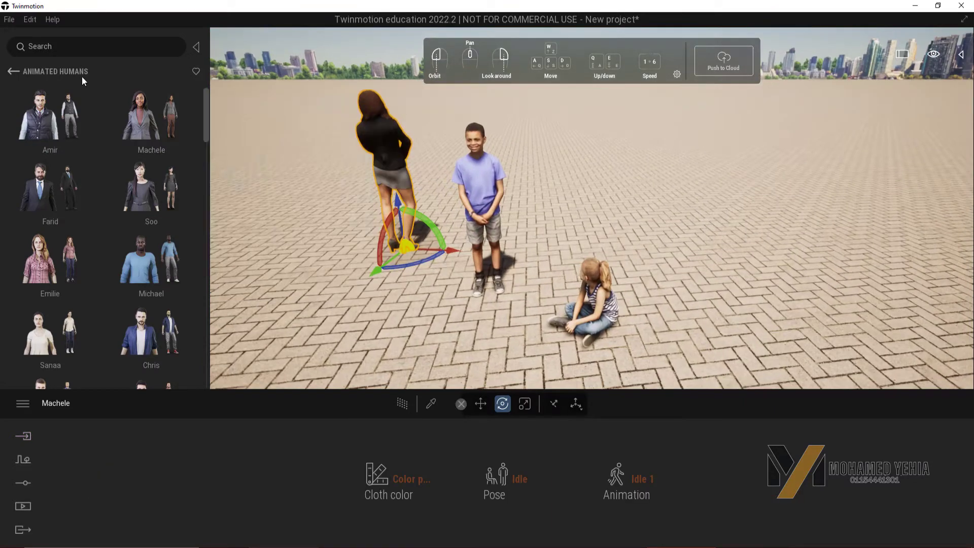
Download the Gilled Mushroom from Quixel Megascans > 3D Assets > Nature > Mushroom
{"action": "left_click", "coordinate": [13, 71]}
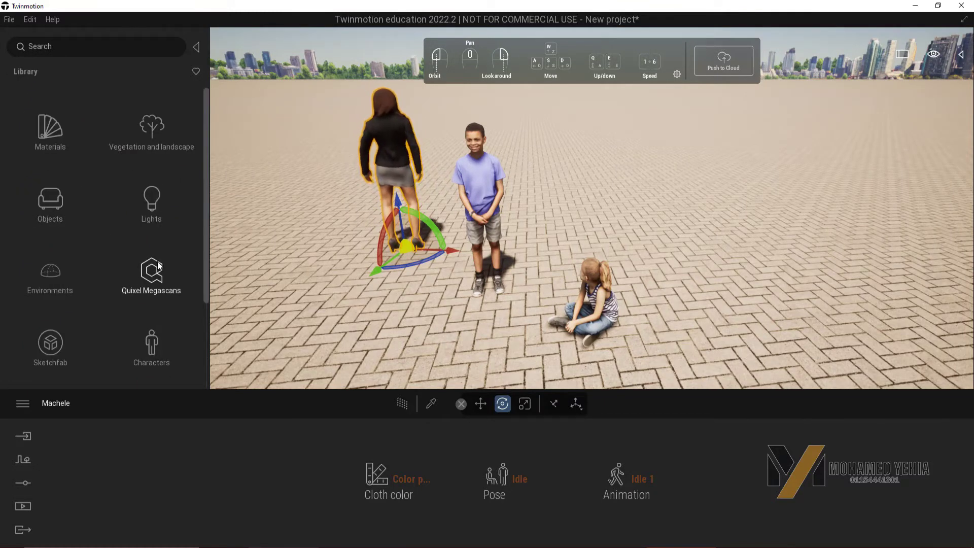
{"action": "left_click", "coordinate": [155, 272]}
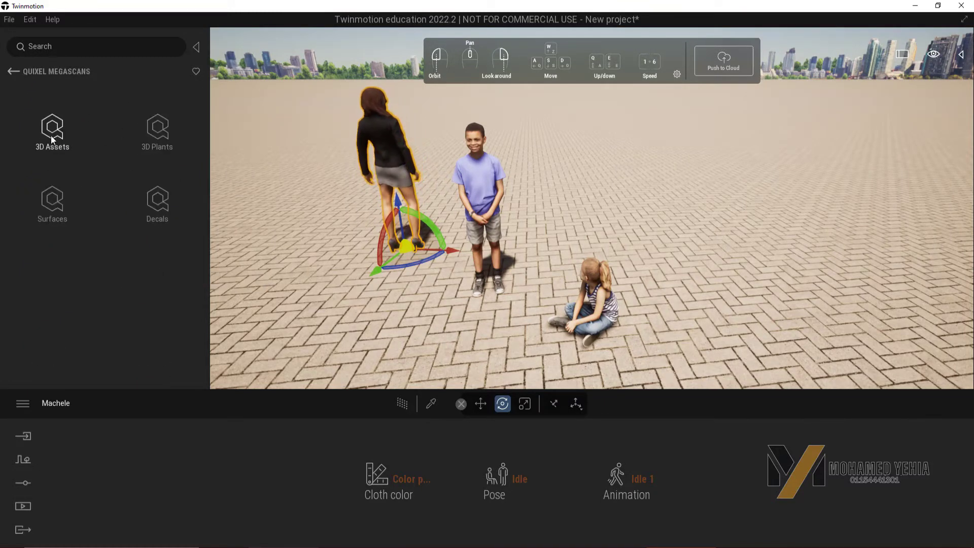
{"action": "left_click", "coordinate": [42, 150]}
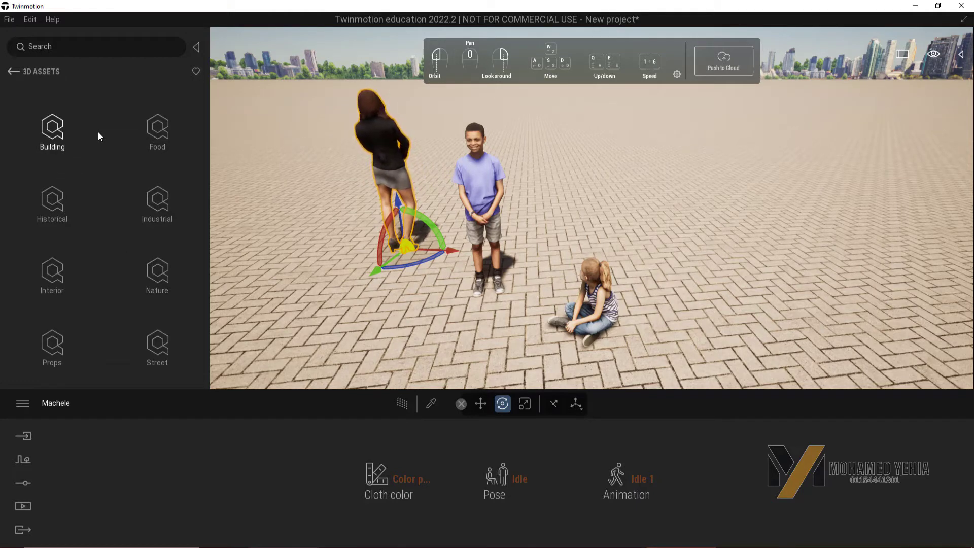
{"action": "left_click", "coordinate": [159, 278]}
{"action": "left_click", "coordinate": [157, 206]}
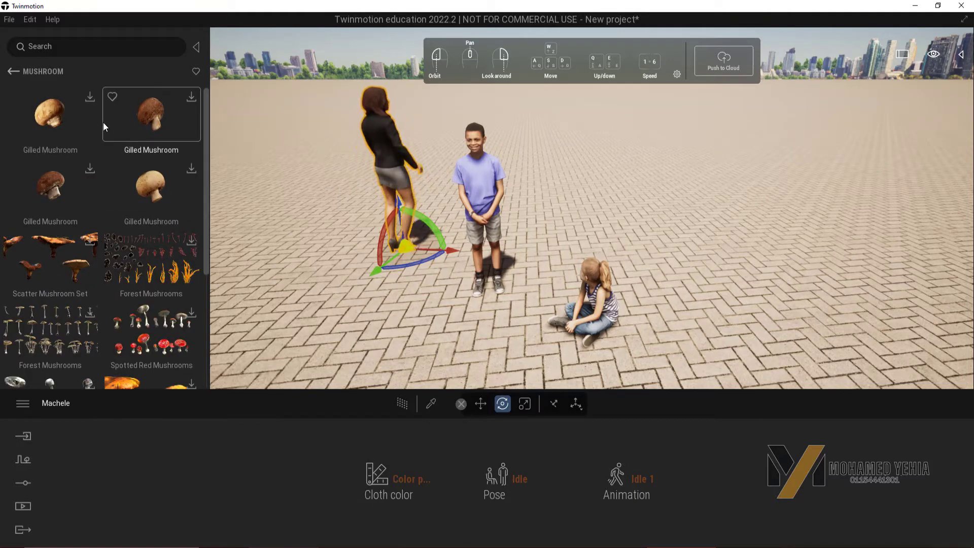
{"action": "left_click", "coordinate": [90, 97]}
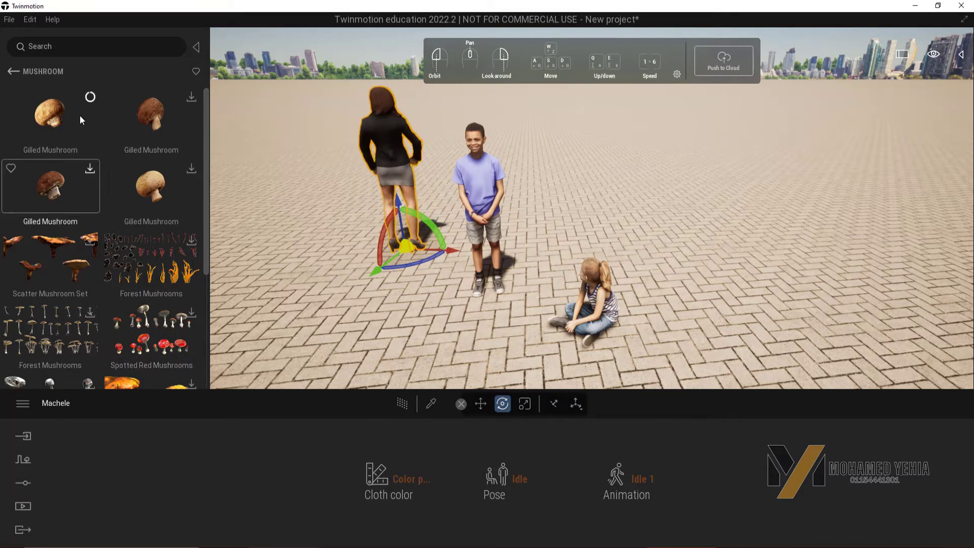
Place the Gilled Mushroom on the pavement, frame it with F and rotate it
{"action": "left_click_drag", "start_coordinate": [77, 102], "coordinate": [394, 333]}
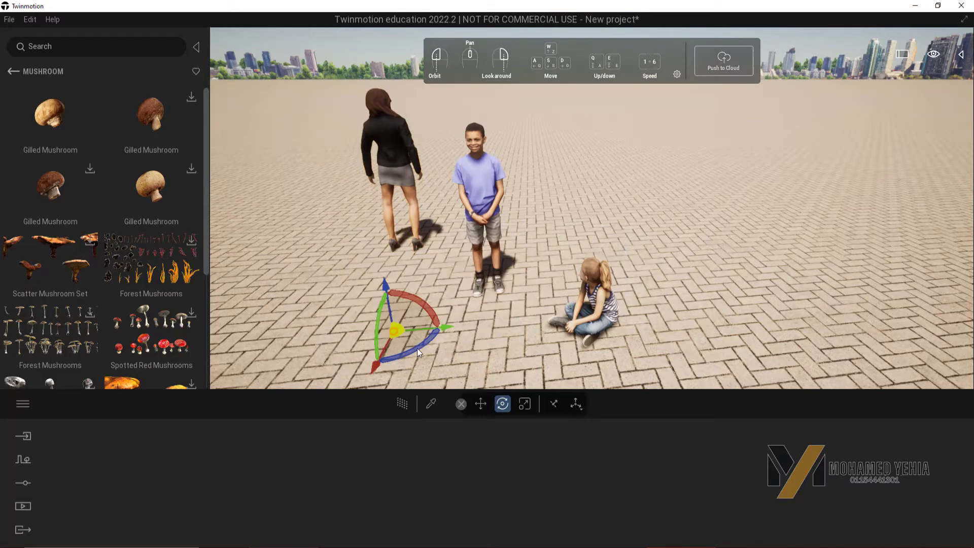
{"action": "key", "text": "f"}
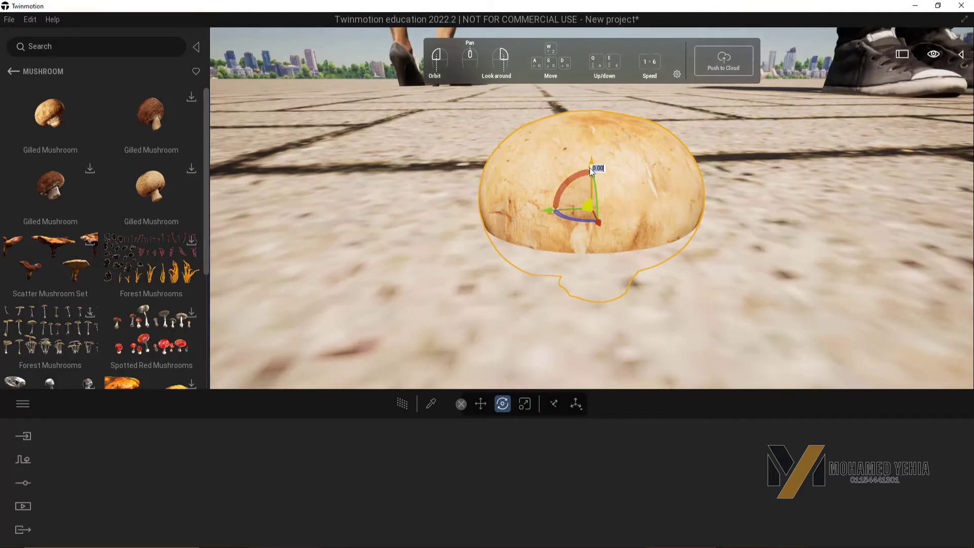
{"action": "left_click_drag", "start_coordinate": [590, 167], "coordinate": [592, 133]}
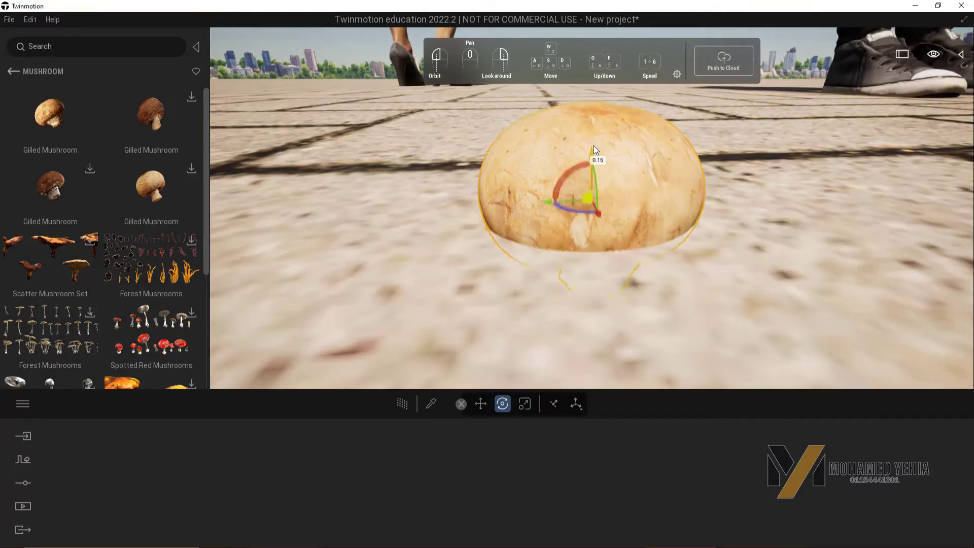
{"action": "key", "text": "f"}
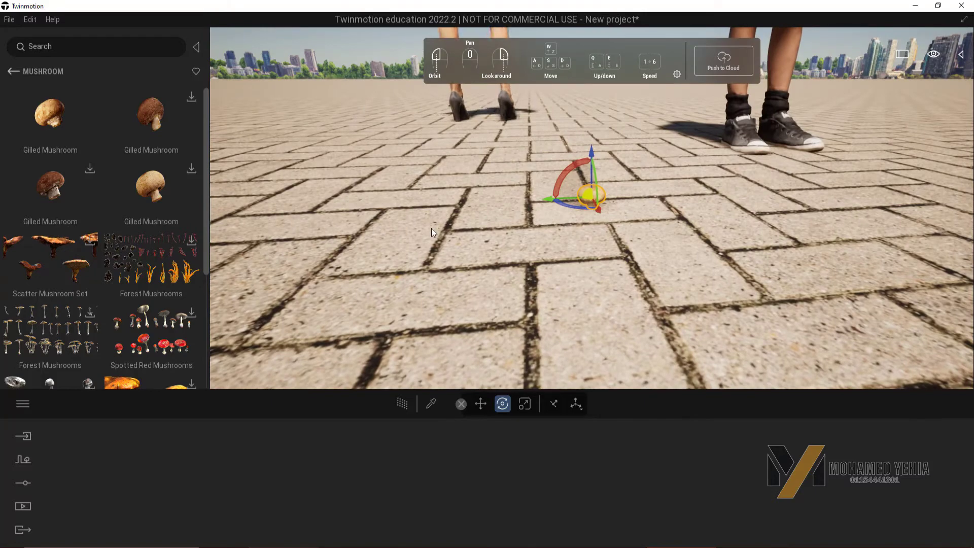
{"action": "scroll", "coordinate": [432, 229], "scroll_direction": "down", "scroll_amount": 5}
Browse Quixel Megascans to the Surfaces > Metal > Bare materials
{"action": "left_click", "coordinate": [13, 72]}
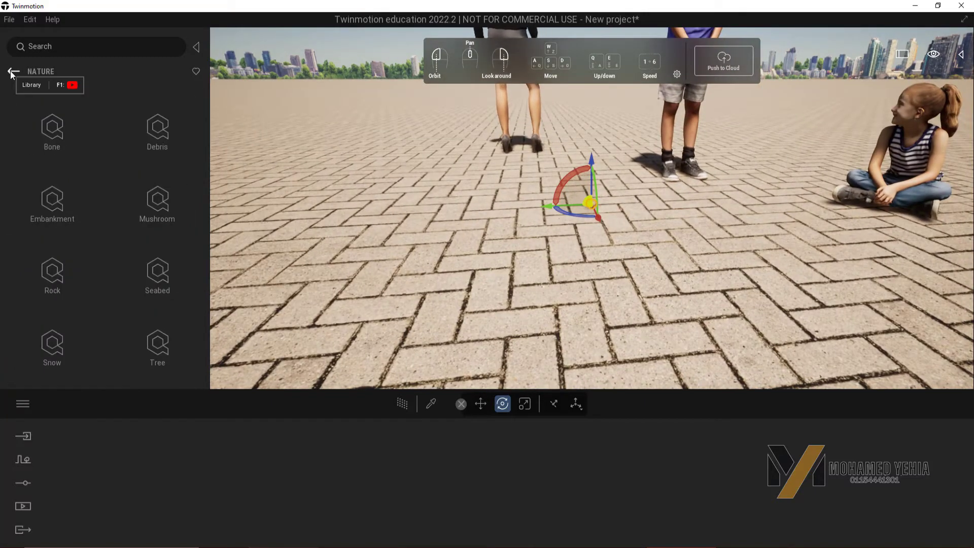
{"action": "left_click", "coordinate": [13, 72]}
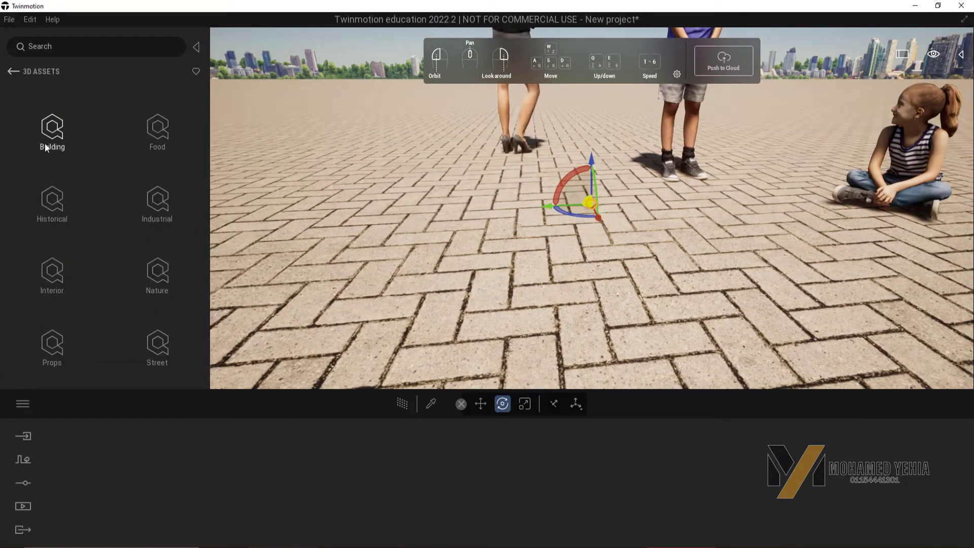
{"action": "left_click", "coordinate": [12, 71]}
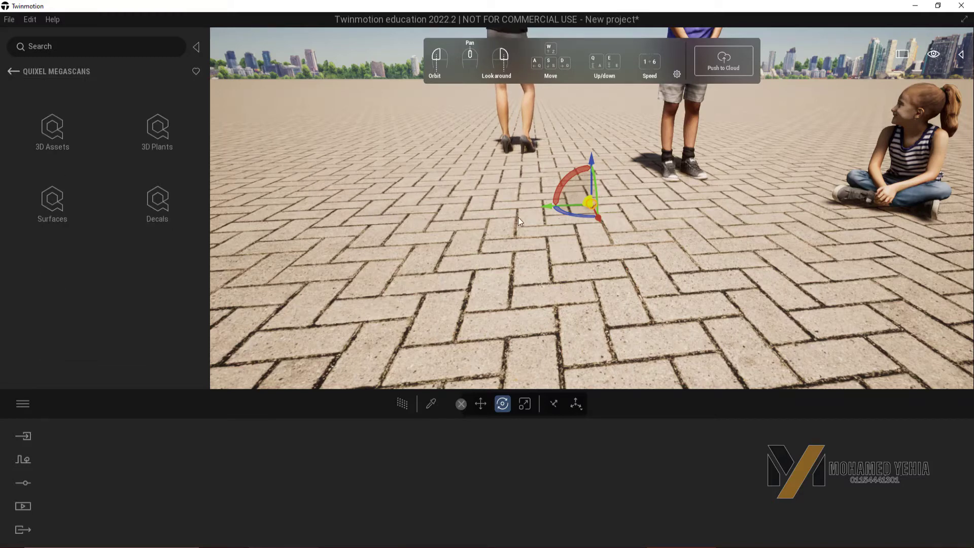
{"action": "left_click", "coordinate": [59, 207]}
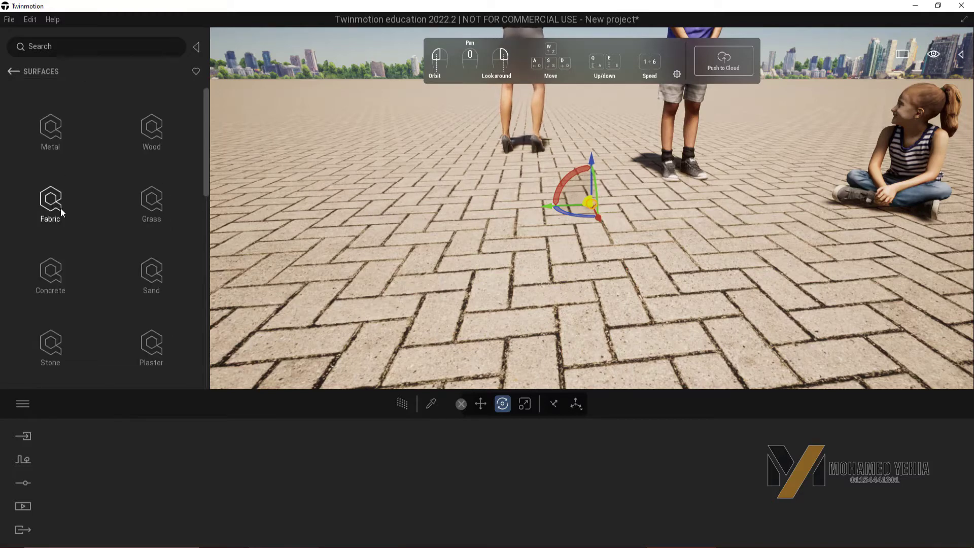
{"action": "left_click", "coordinate": [57, 137]}
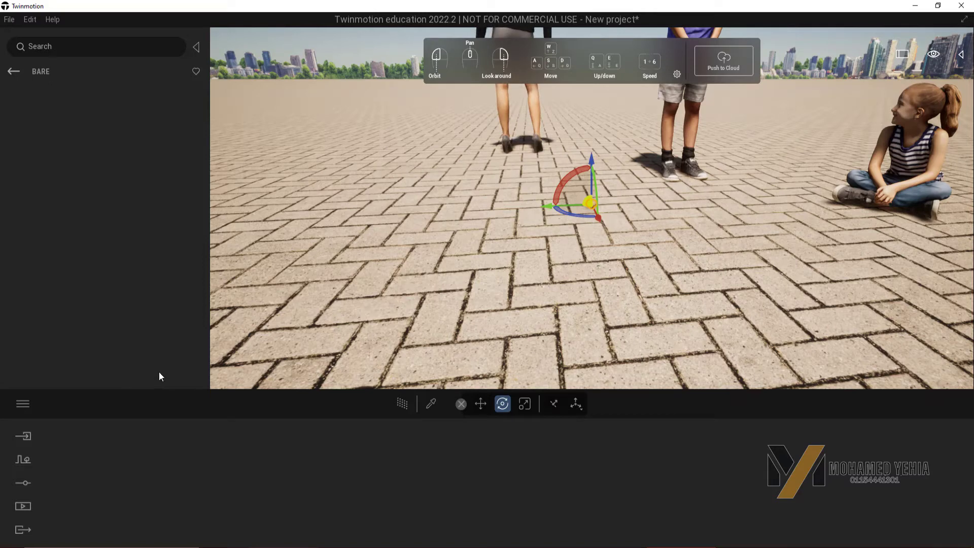
Return to the top library and open Sketchfab's Cars & Vehicles models
{"action": "left_click", "coordinate": [12, 72]}
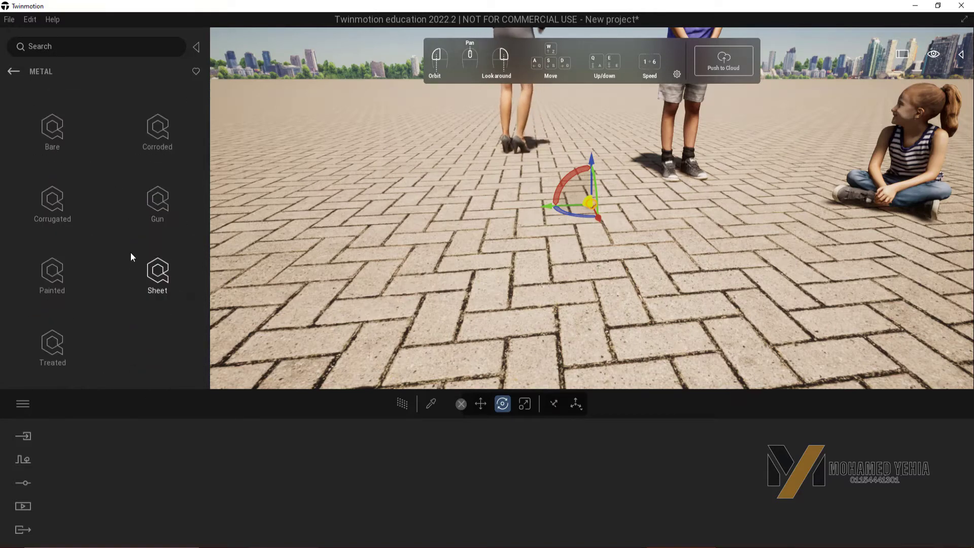
{"action": "left_click", "coordinate": [12, 72]}
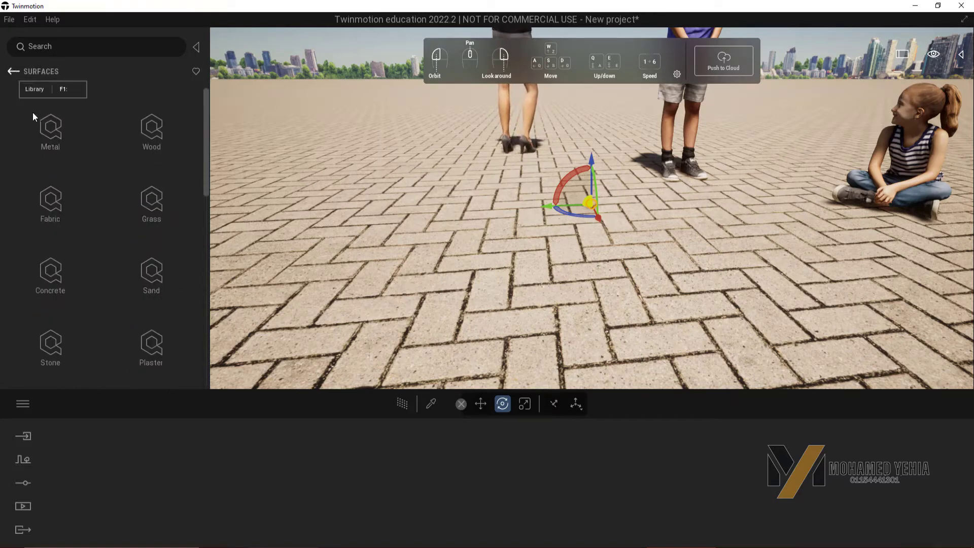
{"action": "left_click", "coordinate": [13, 72]}
{"action": "left_click", "coordinate": [13, 72]}
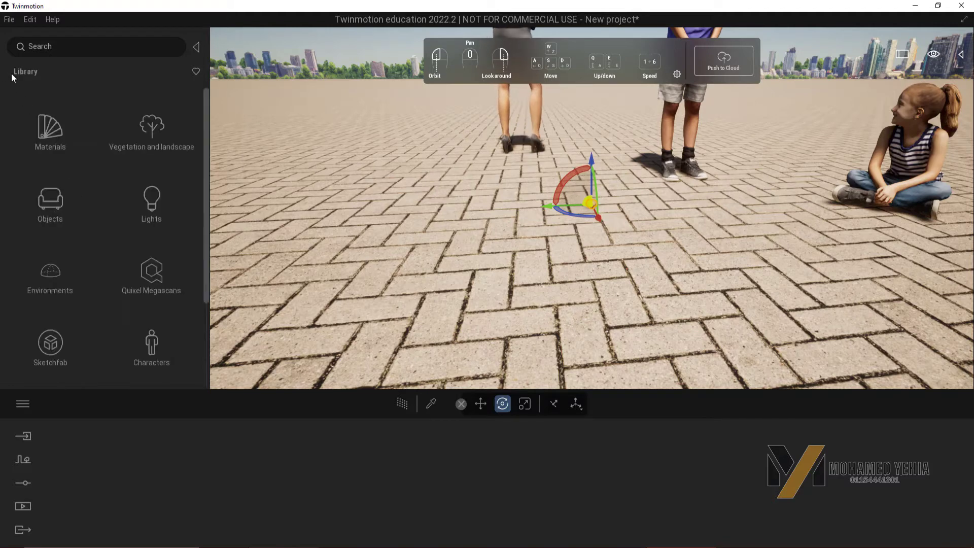
{"action": "left_click", "coordinate": [50, 349]}
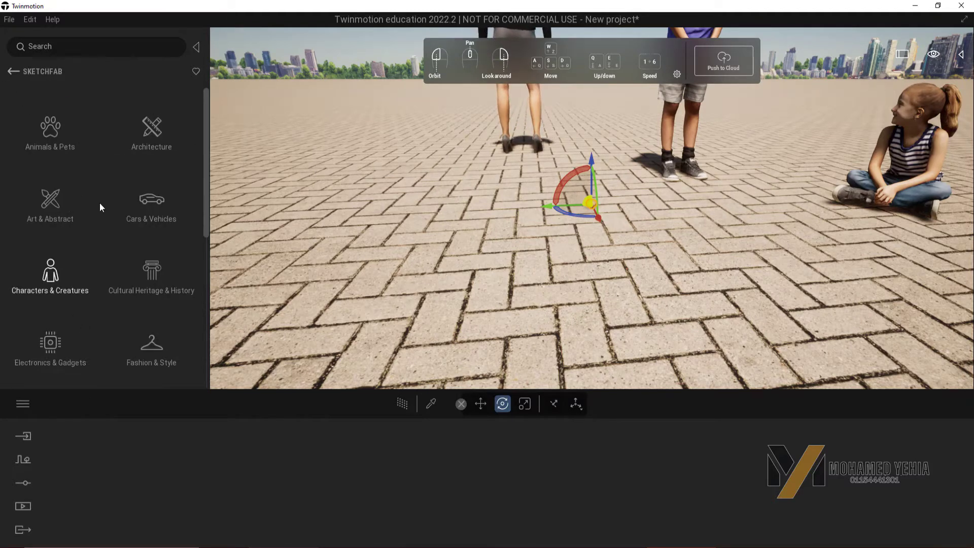
{"action": "left_click", "coordinate": [153, 203]}
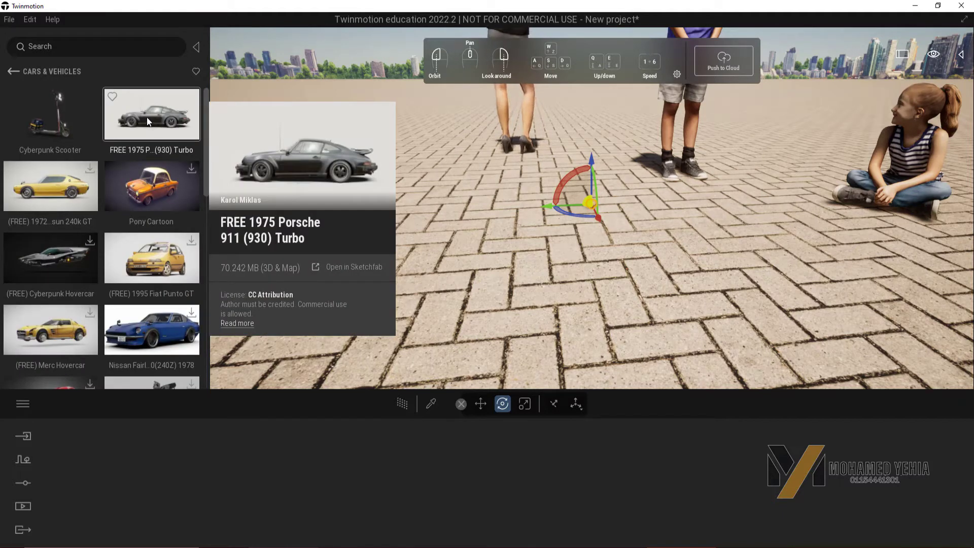
Drag the FREE 1975 Porsche 911 (930) Turbo onto the paved ground
{"action": "left_click_drag", "start_coordinate": [148, 120], "coordinate": [337, 239]}
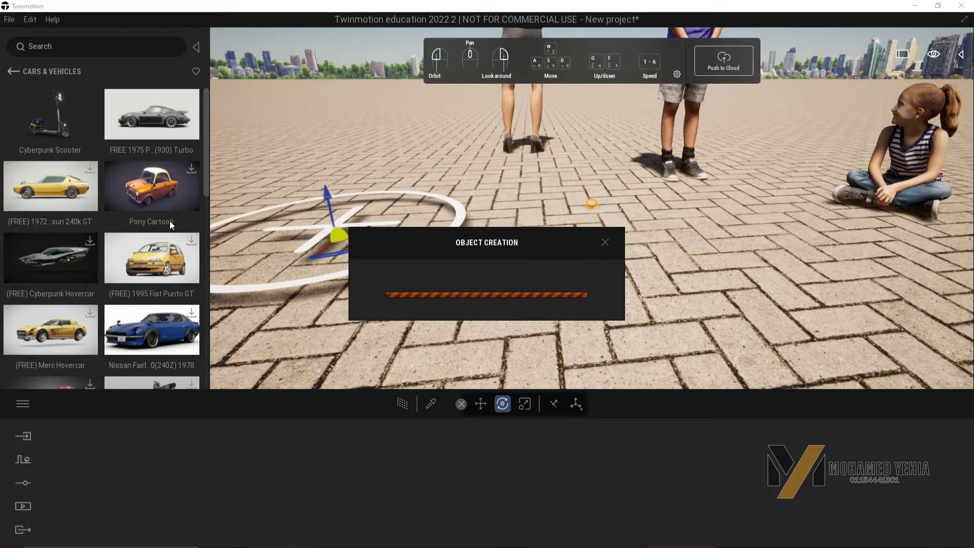
Orbit around the Porsche and sample its body paint to load the coat material
{"action": "scroll", "coordinate": [421, 213], "scroll_direction": "down", "scroll_amount": 3}
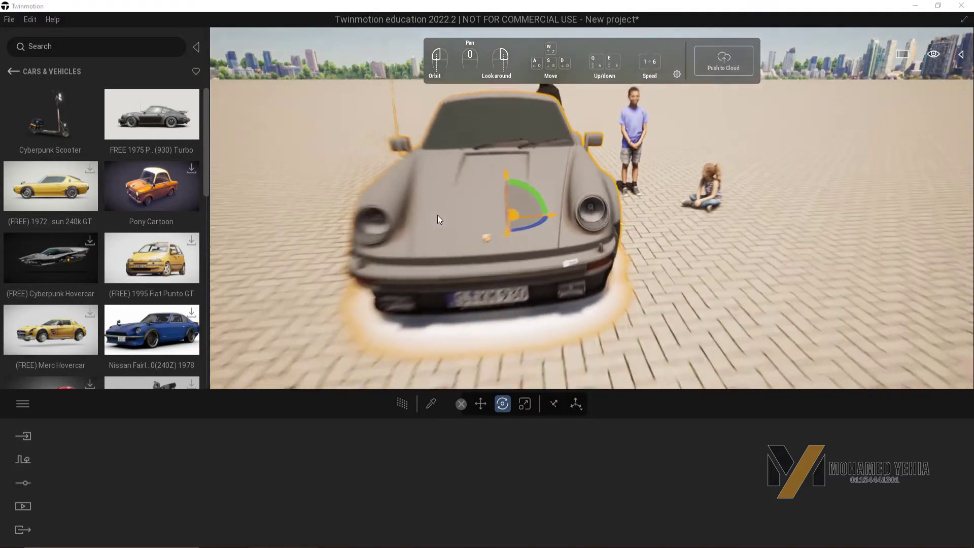
{"action": "left_click_drag", "start_coordinate": [578, 190], "coordinate": [669, 176]}
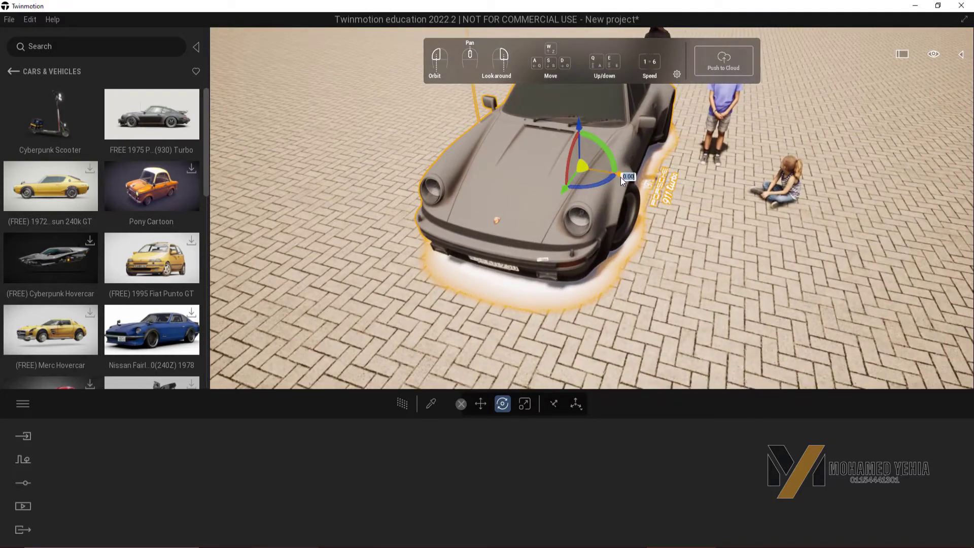
{"action": "middle_click_drag", "start_coordinate": [617, 173], "coordinate": [434, 155]}
{"action": "left_click_drag", "start_coordinate": [430, 128], "coordinate": [487, 133]}
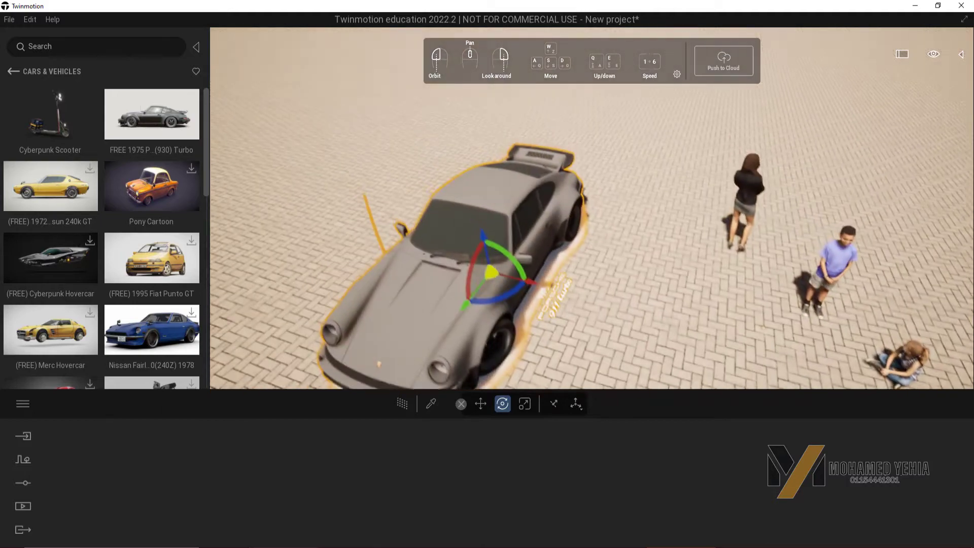
{"action": "left_click_drag", "start_coordinate": [472, 179], "coordinate": [480, 181]}
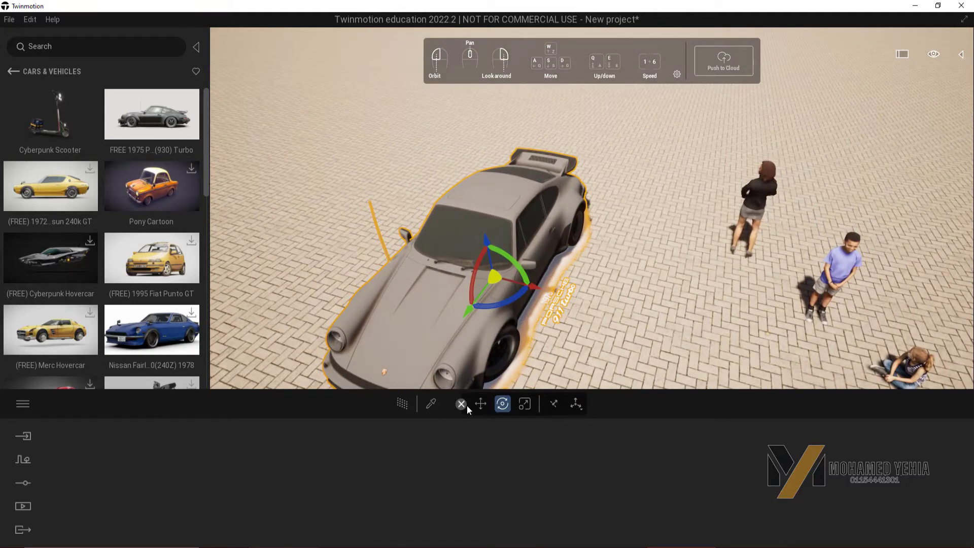
{"action": "left_click", "coordinate": [434, 404]}
Make the Porsche's coat red (FF111D) with reflection raised to 80%
{"action": "left_click", "coordinate": [425, 321]}
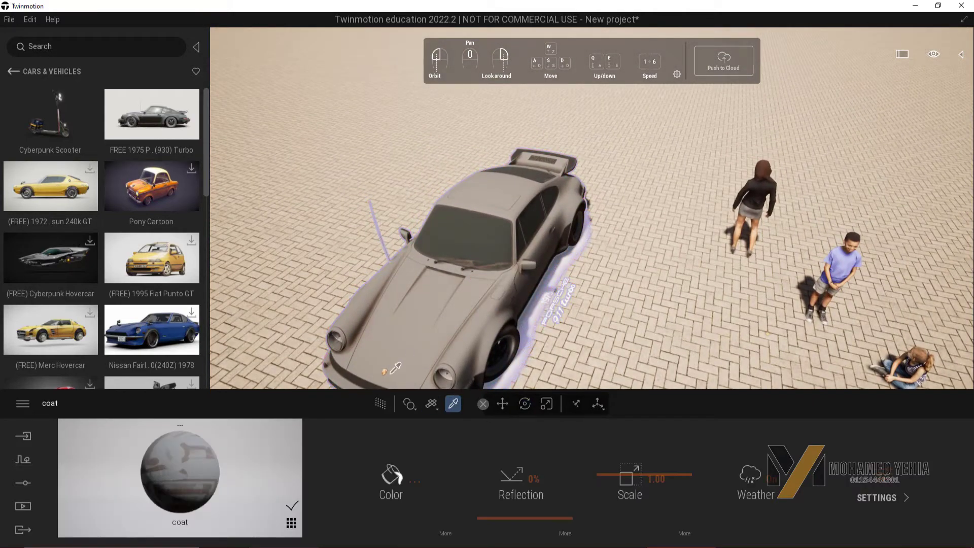
{"action": "mouse_move", "coordinate": [509, 519]}
{"action": "left_mouse_down"}
{"action": "mouse_move", "coordinate": [527, 444]}
{"action": "mouse_move", "coordinate": [523, 449]}
{"action": "left_mouse_up"}
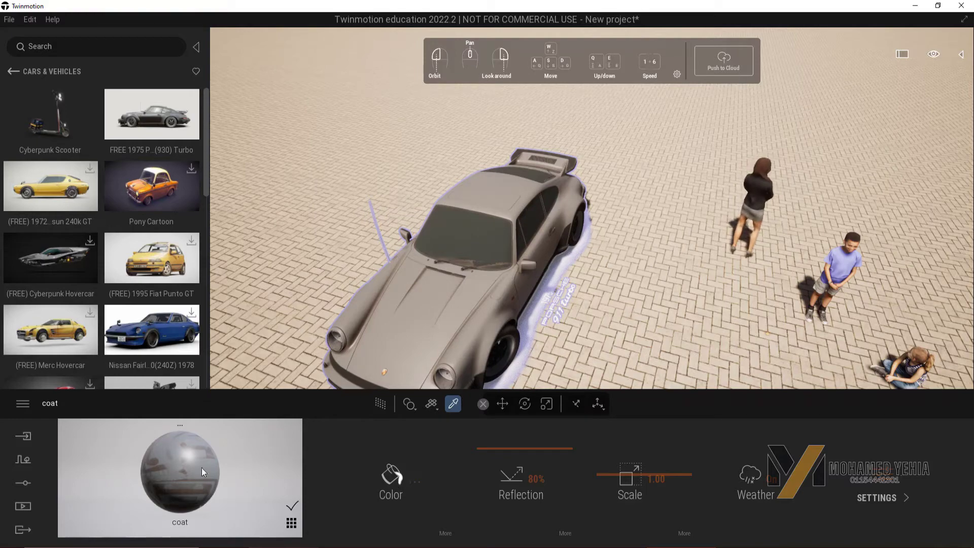
{"action": "left_click", "coordinate": [398, 477]}
{"action": "left_click", "coordinate": [456, 262]}
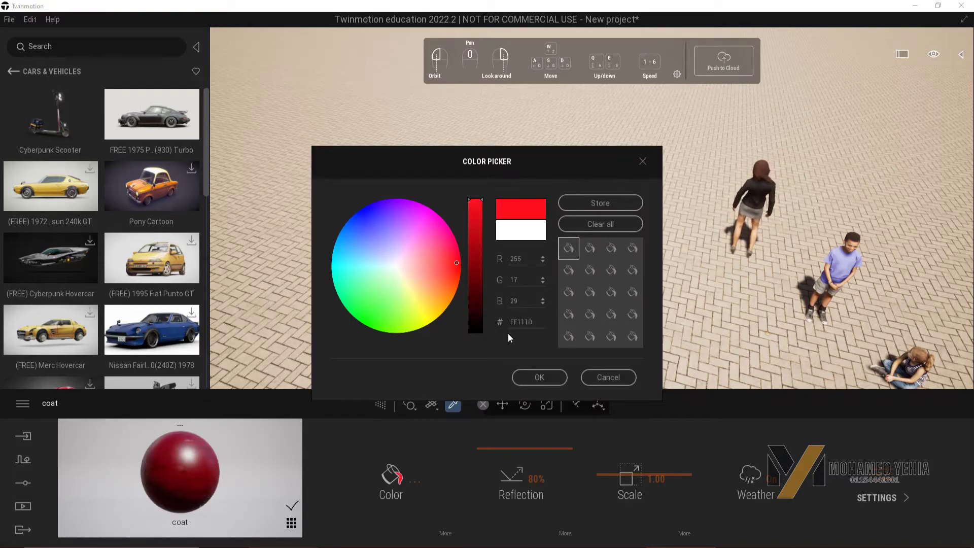
{"action": "left_click", "coordinate": [539, 377]}
{"action": "left_click_drag", "start_coordinate": [492, 286], "coordinate": [257, 285]}
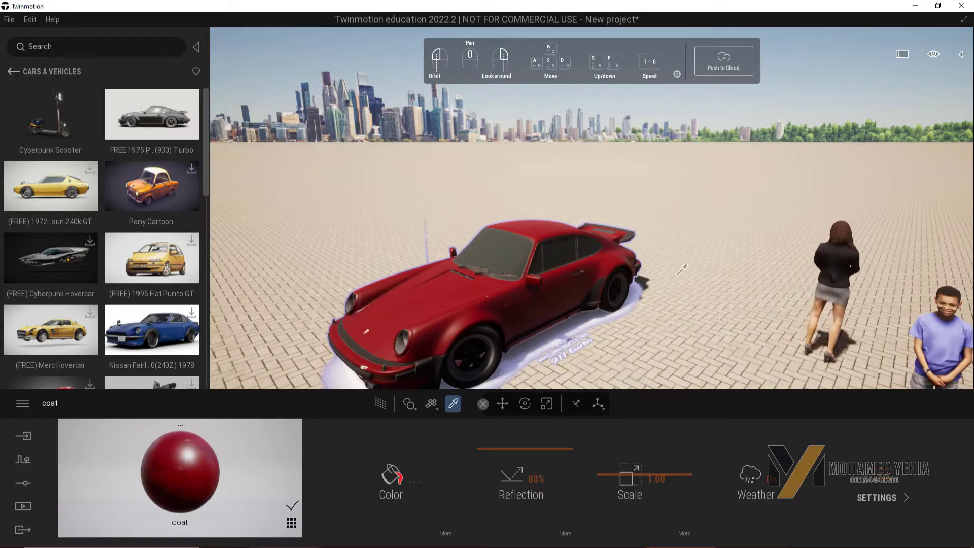
Browse the Sketchfab Architecture and Animals & Pets models without adding any
{"action": "left_click", "coordinate": [13, 71]}
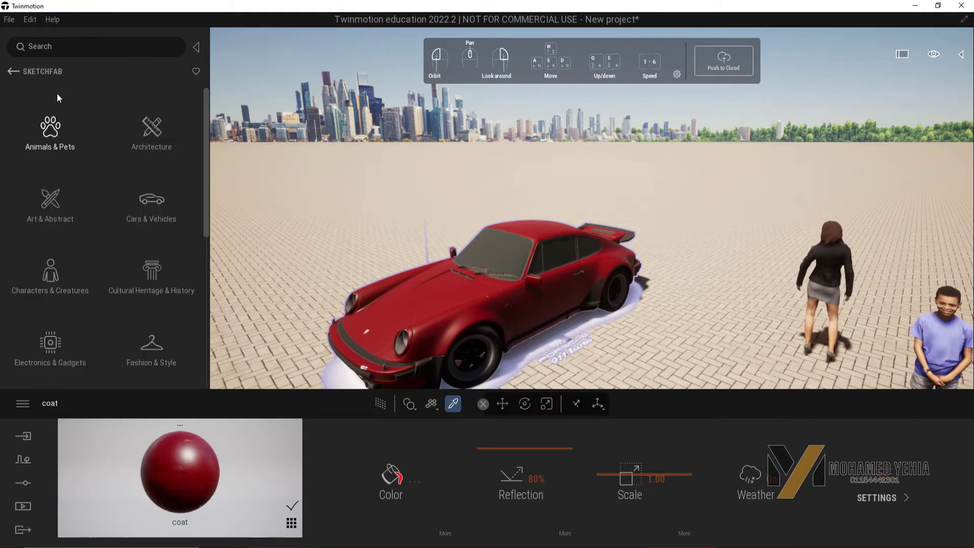
{"action": "left_click", "coordinate": [152, 133]}
{"action": "mouse_move", "coordinate": [50, 186]}
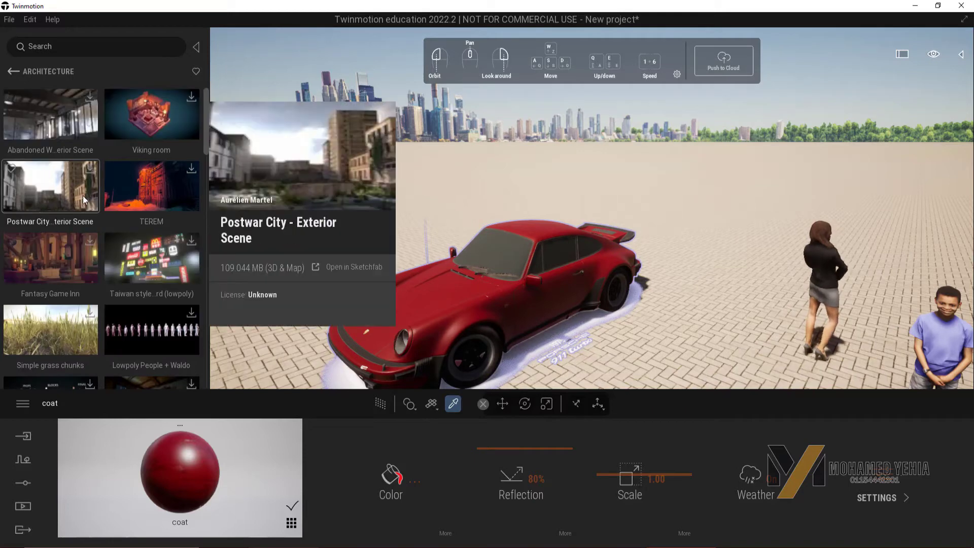
{"action": "left_click", "coordinate": [58, 190]}
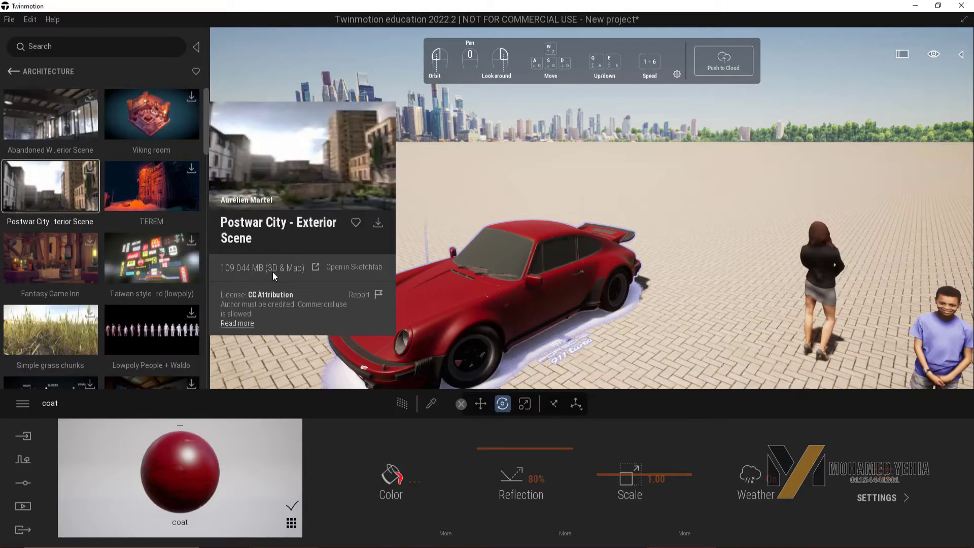
{"action": "left_click", "coordinate": [11, 72]}
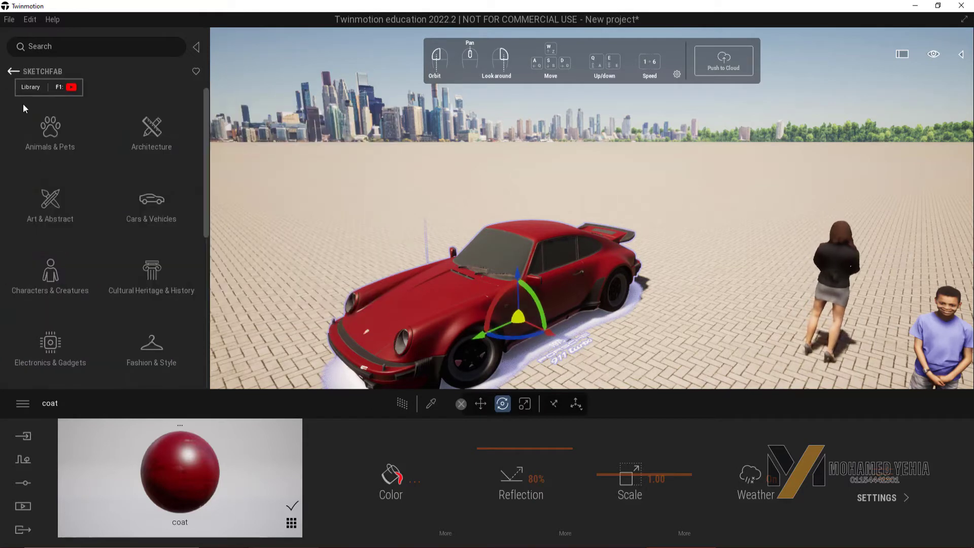
{"action": "left_click", "coordinate": [59, 133]}
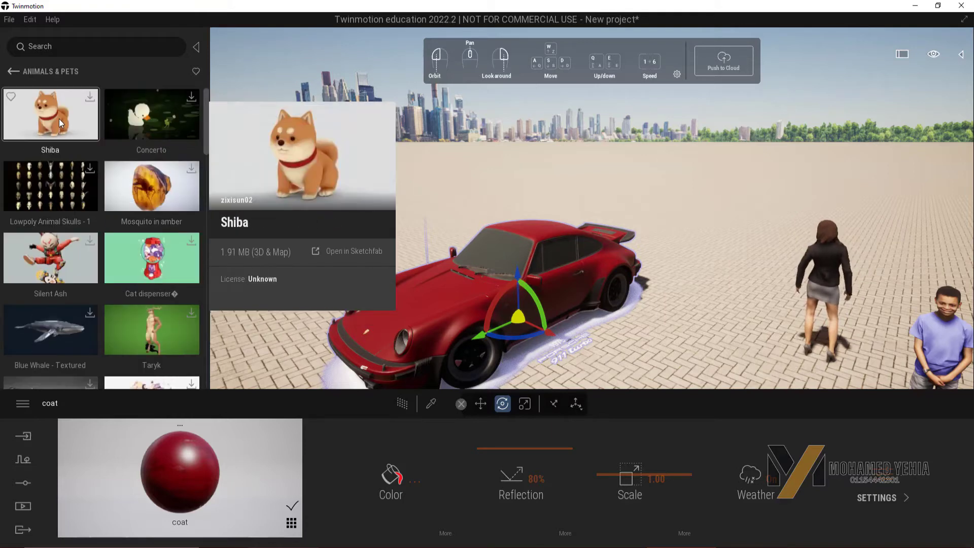
{"action": "scroll", "coordinate": [120, 303], "scroll_direction": "down", "scroll_amount": 5}
{"action": "scroll", "coordinate": [127, 295], "scroll_direction": "down", "scroll_amount": 3}
{"action": "scroll", "coordinate": [128, 295], "scroll_direction": "down", "scroll_amount": 2}
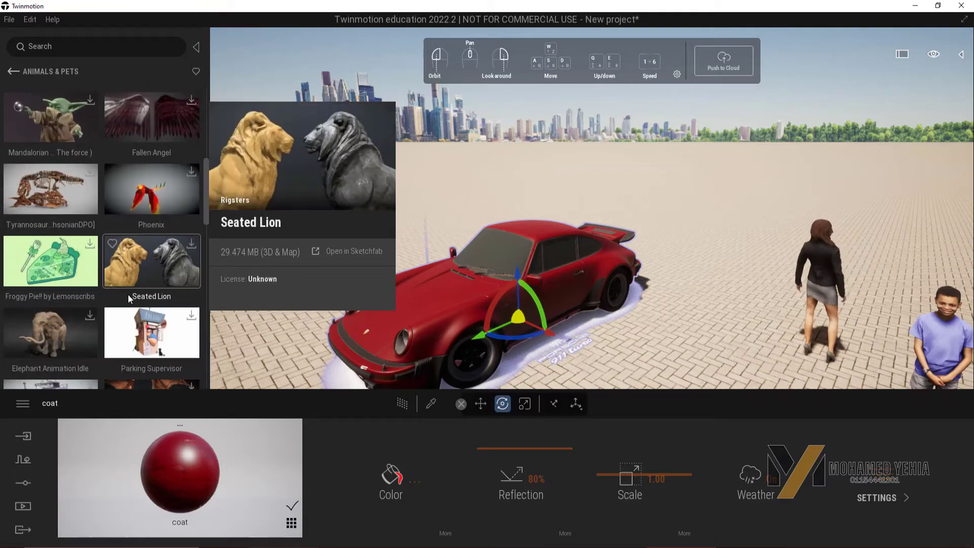
{"action": "scroll", "coordinate": [129, 295], "scroll_direction": "down", "scroll_amount": 1}
View the Cultural Heritage & History models, then close the library panel
{"action": "left_click", "coordinate": [12, 71]}
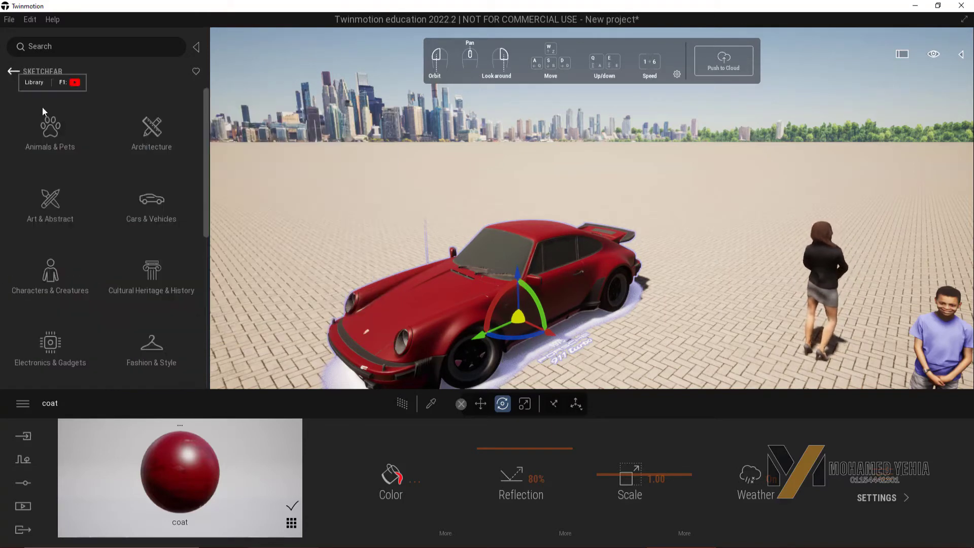
{"action": "left_click", "coordinate": [160, 266]}
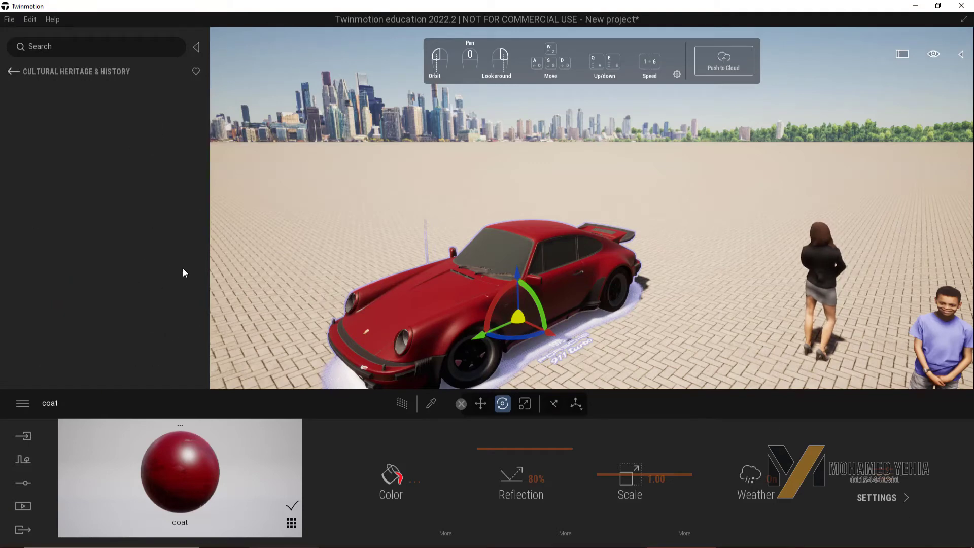
{"action": "left_click", "coordinate": [11, 72]}
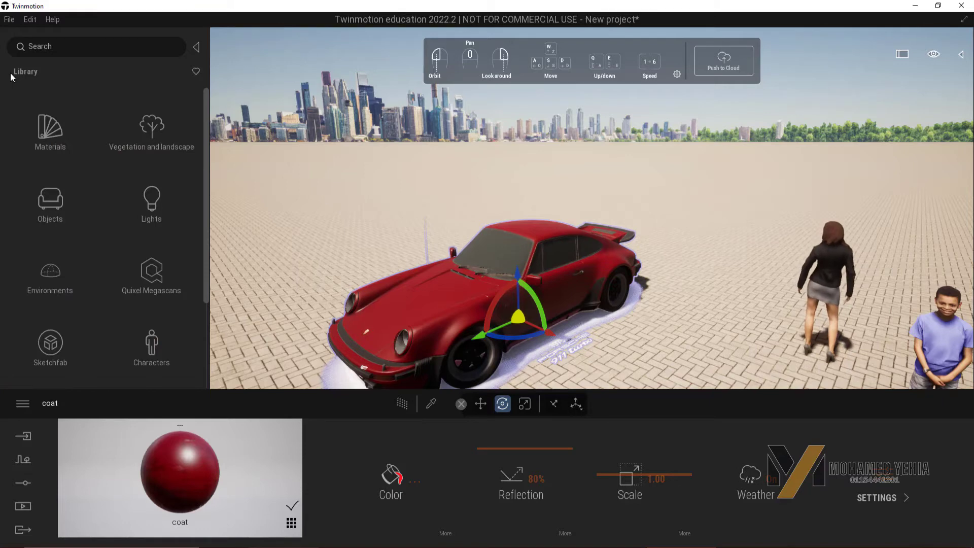
{"action": "left_click", "coordinate": [196, 47]}
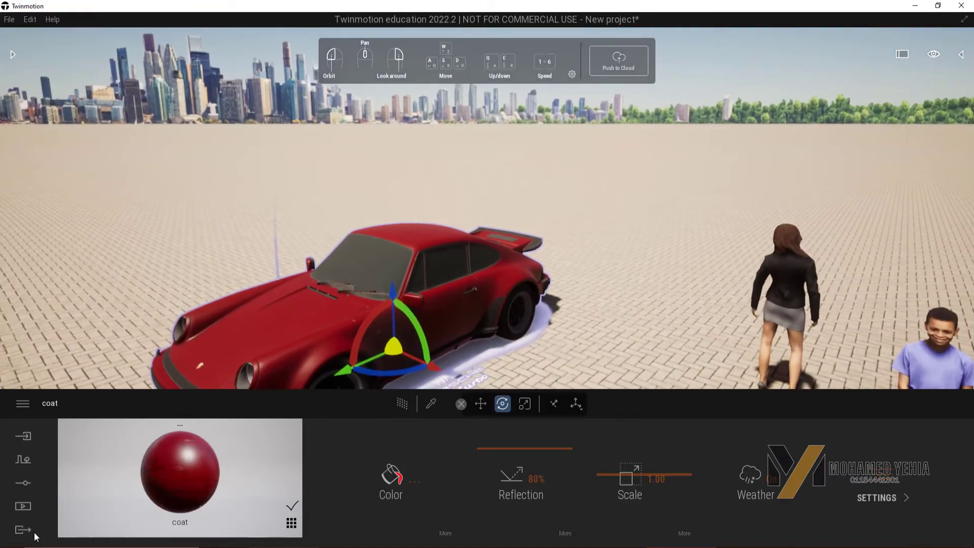
Move through Settings and Export to Import and open the geometry import dialog
{"action": "left_click", "coordinate": [23, 482]}
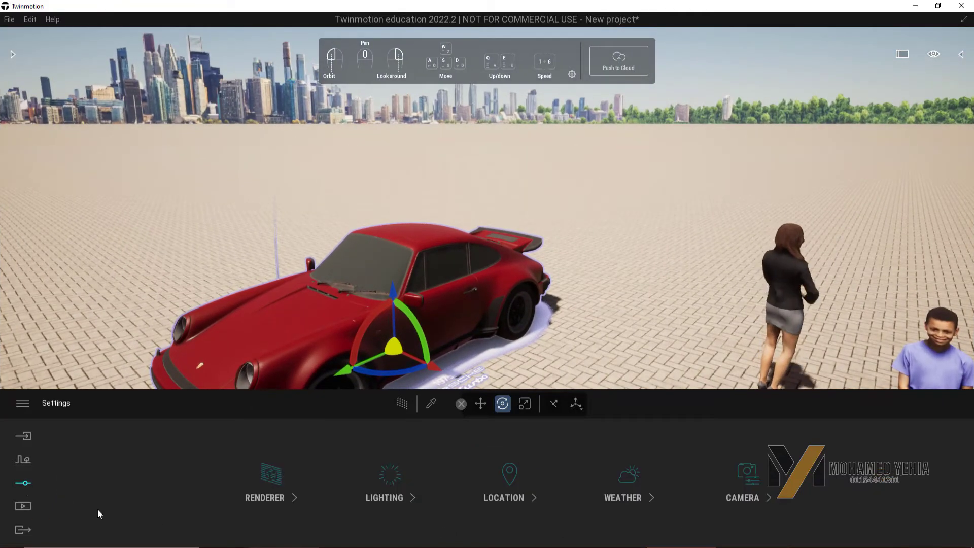
{"action": "left_click", "coordinate": [23, 529]}
{"action": "left_click", "coordinate": [24, 438]}
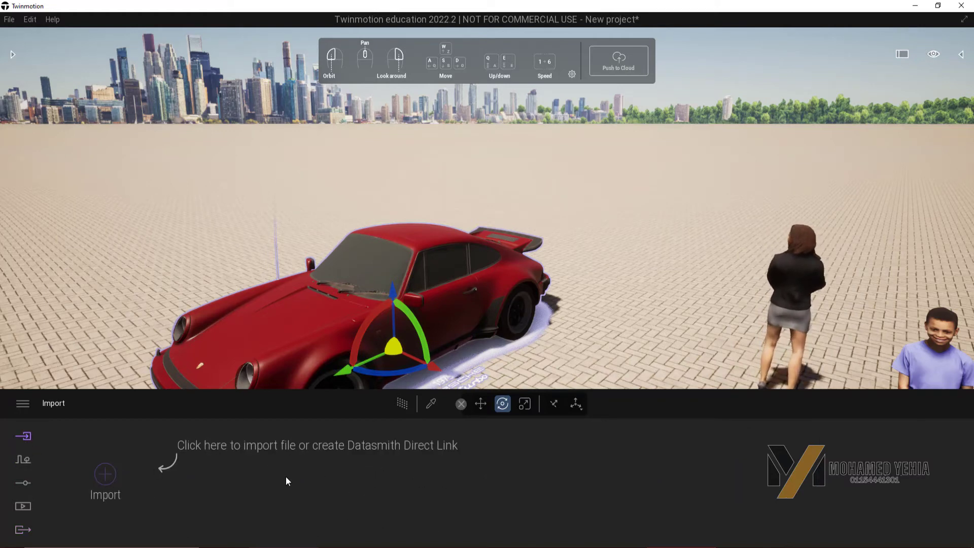
{"action": "left_click", "coordinate": [105, 476]}
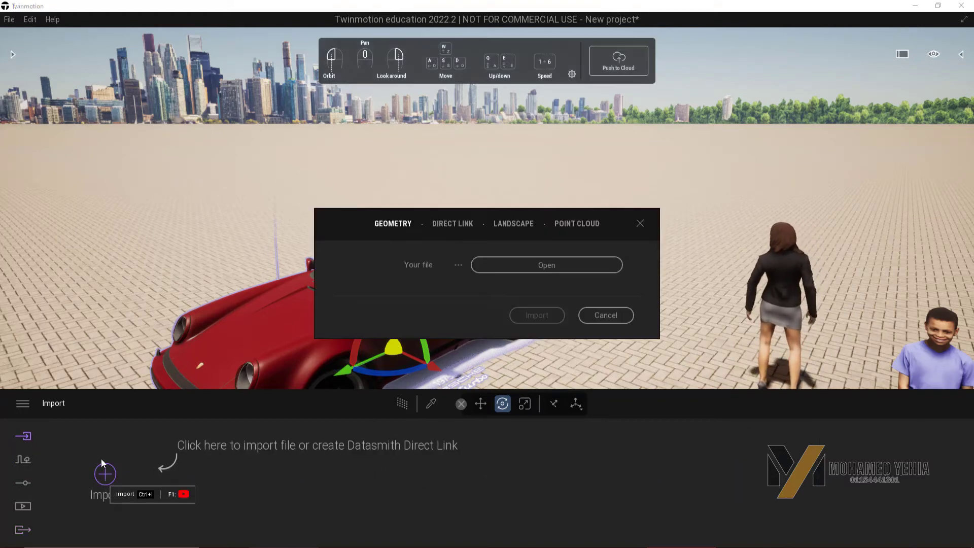
Import the Zola chair OBJ, trial.udatasmith and model_fbx.FBX together
{"action": "left_click", "coordinate": [517, 264]}
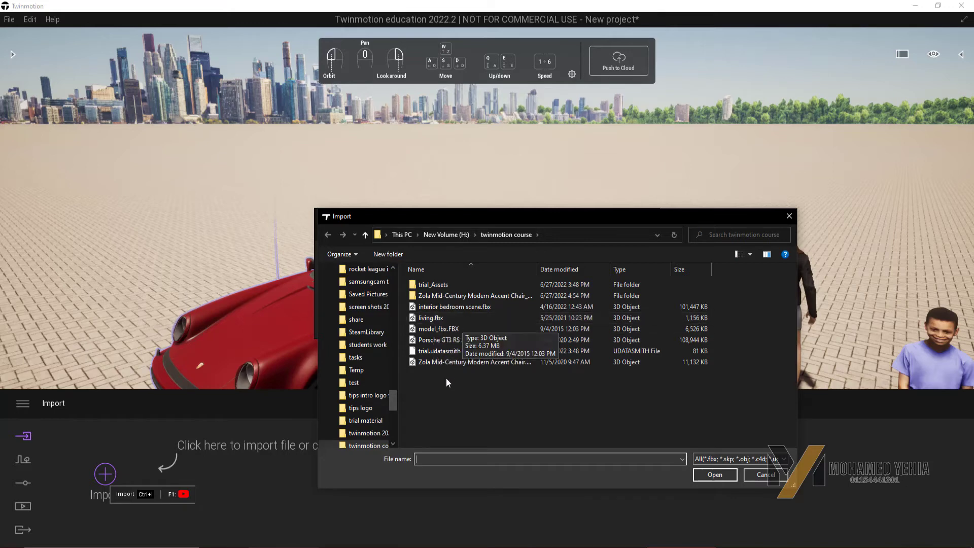
{"action": "left_click", "coordinate": [439, 362]}
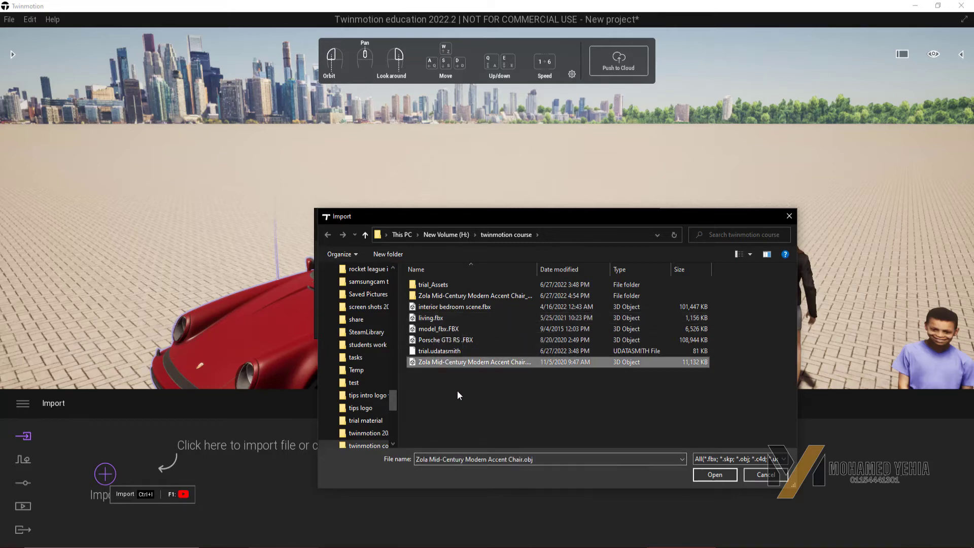
{"action": "left_click", "coordinate": [434, 351], "text": "ctrl"}
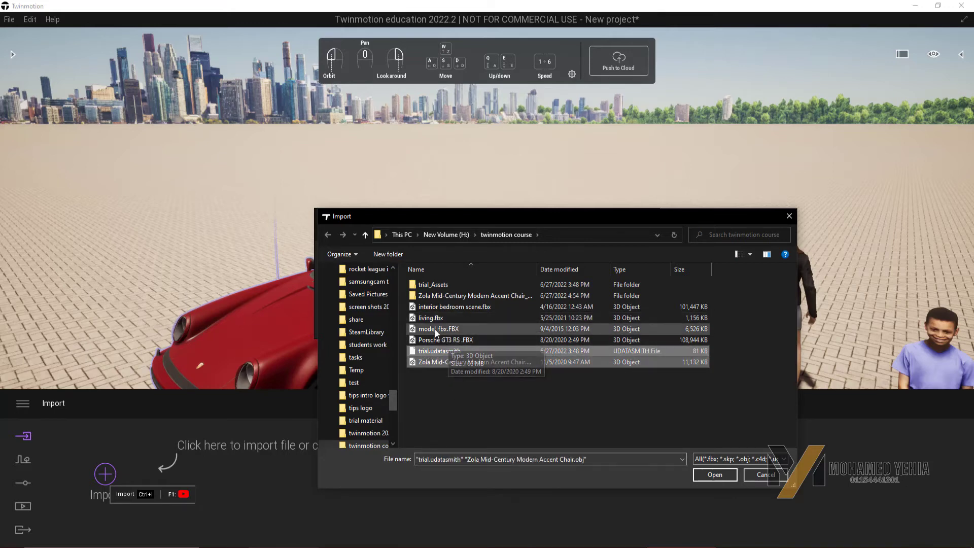
{"action": "left_click", "coordinate": [432, 328], "text": "ctrl"}
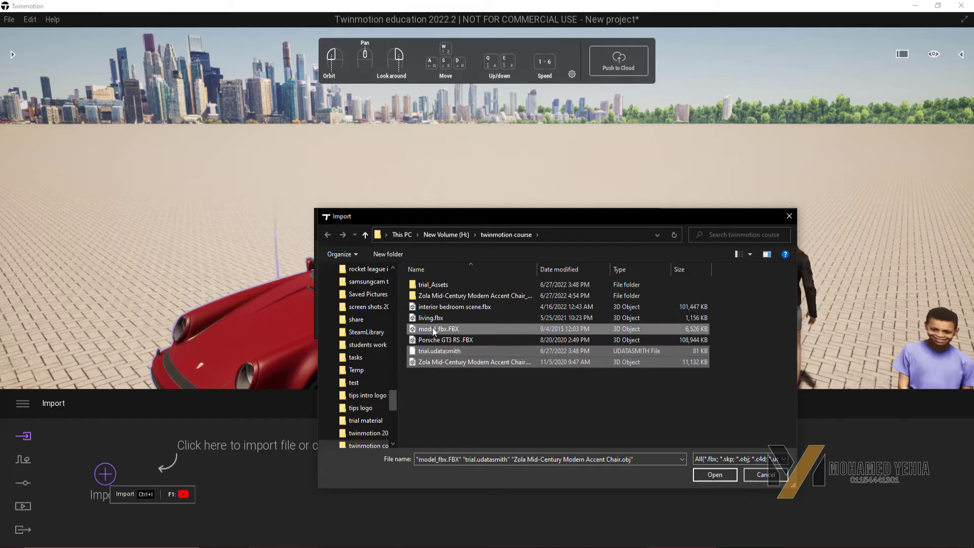
{"action": "left_click", "coordinate": [708, 473]}
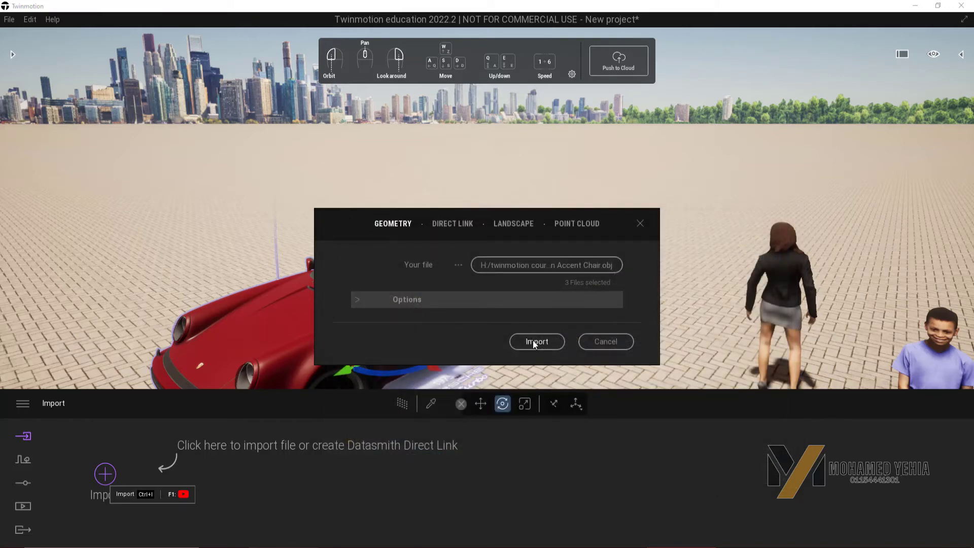
{"action": "left_click", "coordinate": [536, 341]}
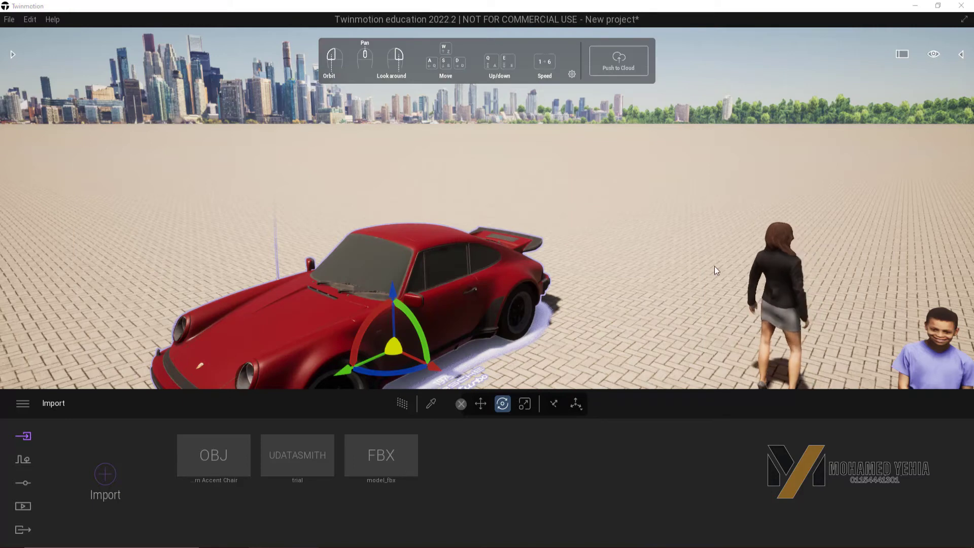
Select model_fbx.FBX in the Scene graph and frame the clock in view
{"action": "left_click", "coordinate": [961, 54]}
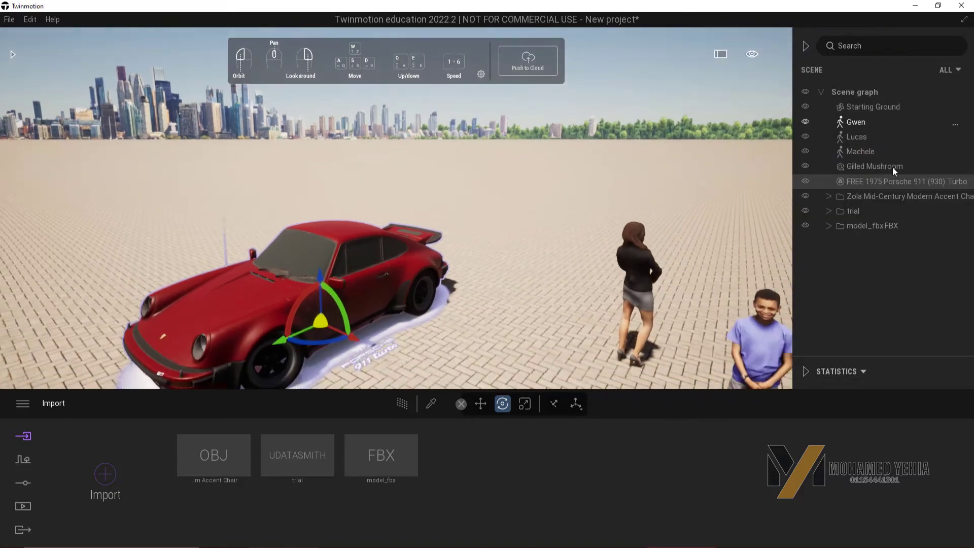
{"action": "left_click", "coordinate": [854, 226]}
{"action": "key", "text": "f"}
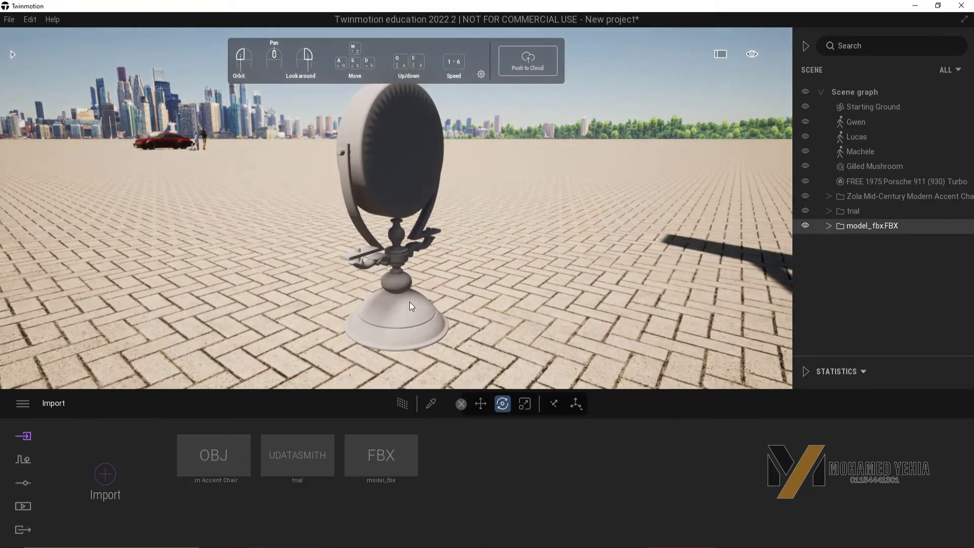
{"action": "left_click", "coordinate": [366, 174]}
{"action": "left_click_drag", "start_coordinate": [319, 211], "coordinate": [468, 252]}
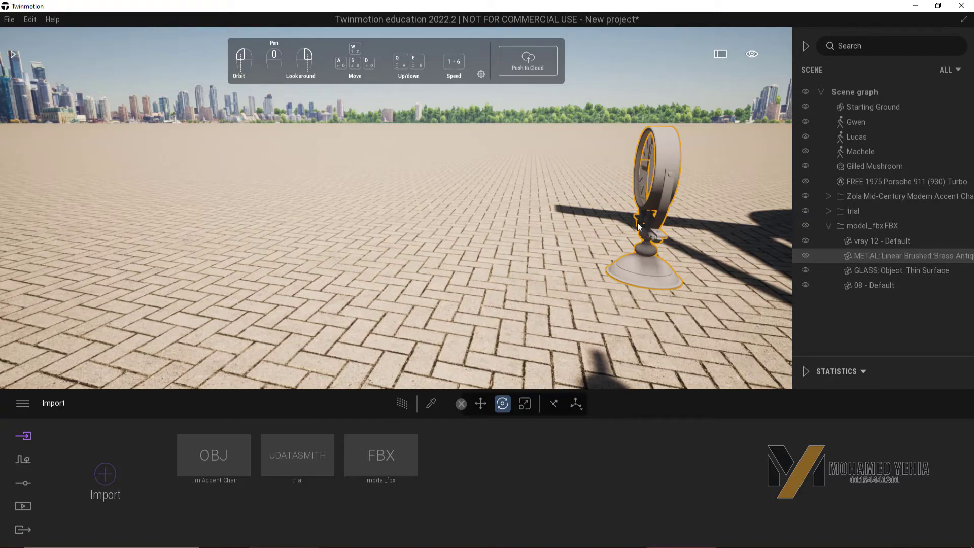
{"action": "mouse_move", "coordinate": [767, 240]}
{"action": "left_mouse_down"}
{"action": "mouse_move", "coordinate": [710, 213]}
{"action": "mouse_move", "coordinate": [729, 178]}
{"action": "left_mouse_up"}
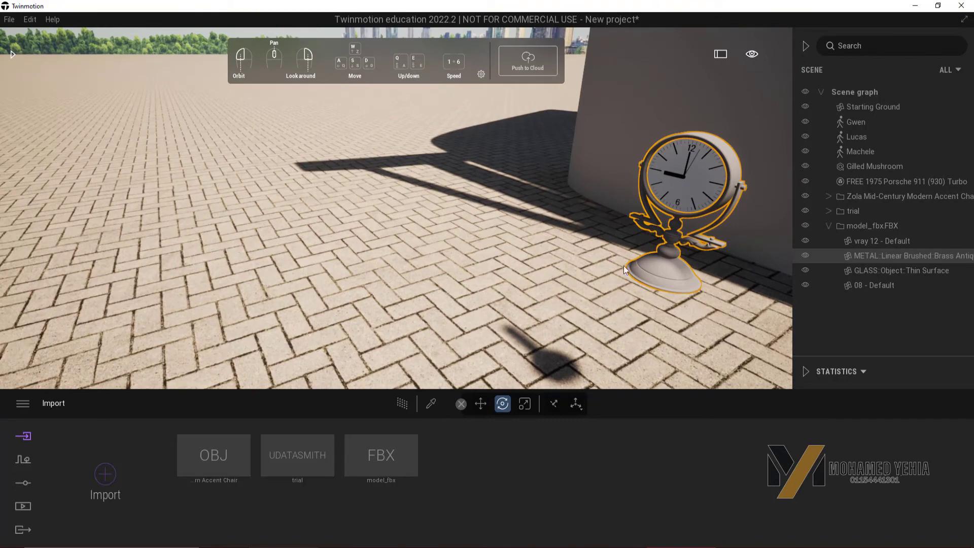
Pick the clock's brass metal material and recolor it deep blue (0B107F)
{"action": "left_click", "coordinate": [430, 404]}
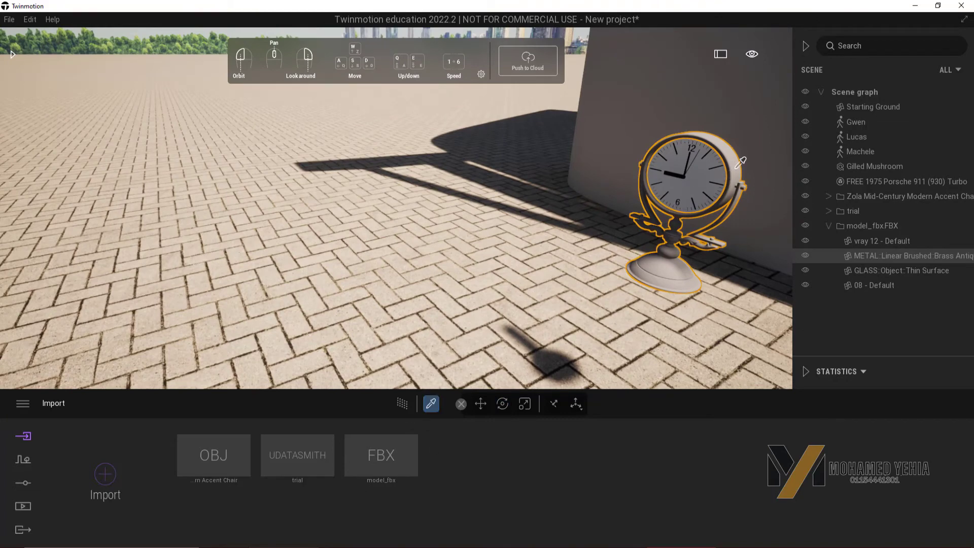
{"action": "left_click", "coordinate": [704, 195]}
{"action": "left_click", "coordinate": [398, 471]}
{"action": "left_click", "coordinate": [459, 264]}
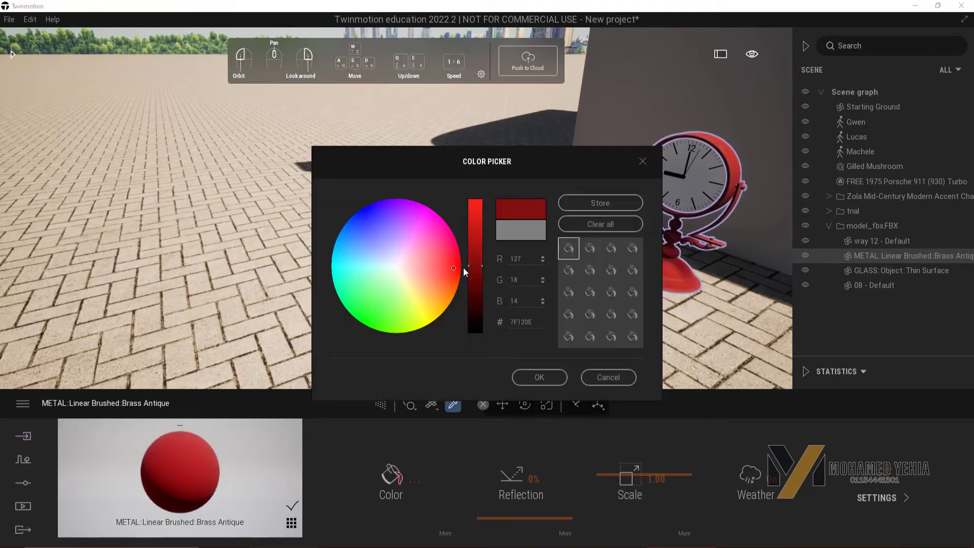
{"action": "left_click", "coordinate": [364, 214]}
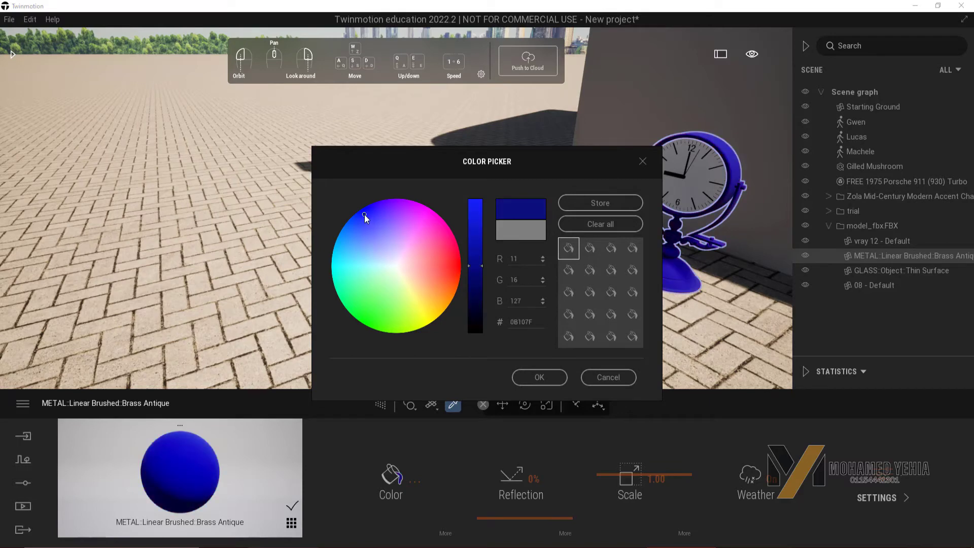
{"action": "left_click", "coordinate": [542, 378]}
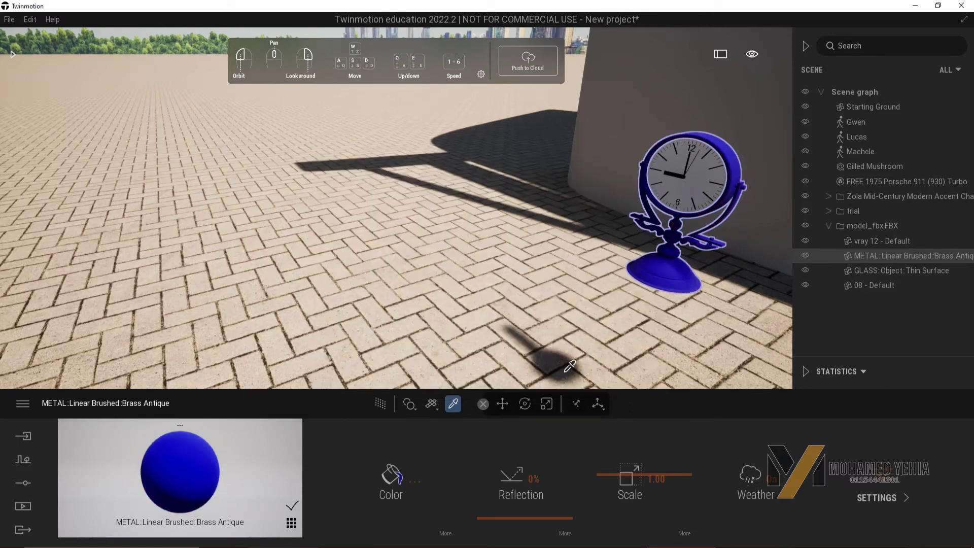
{"action": "left_click", "coordinate": [9, 19]}
Stop picking materials, select the whole clock and bring the view close to it
{"action": "key", "text": "Escape"}
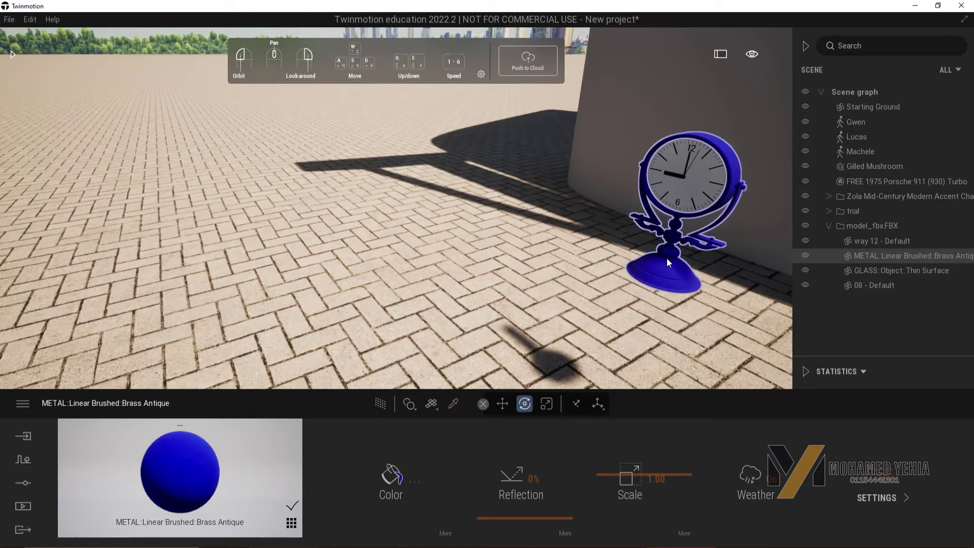
{"action": "left_click", "coordinate": [666, 257]}
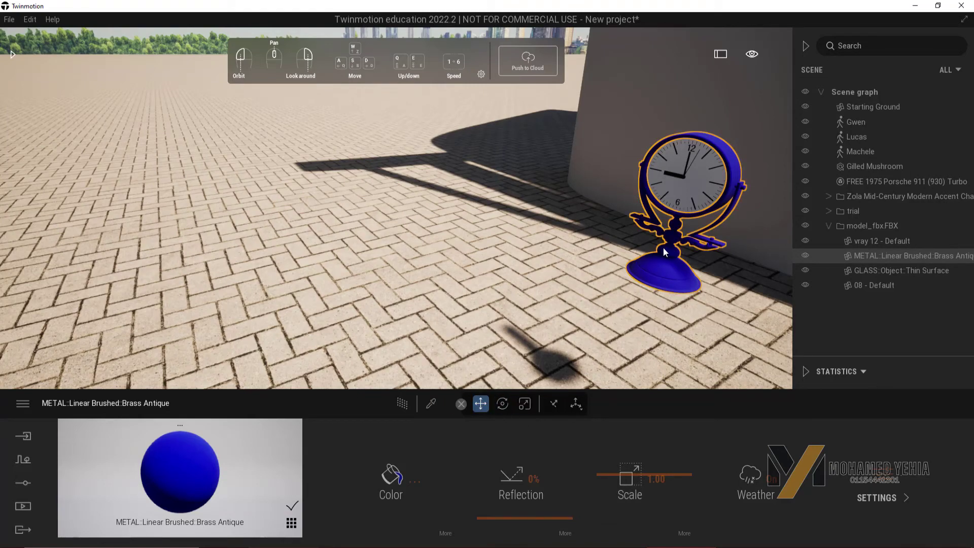
{"action": "mouse_move", "coordinate": [668, 256]}
{"action": "left_mouse_down"}
{"action": "mouse_move", "coordinate": [558, 244]}
{"action": "mouse_move", "coordinate": [576, 386]}
{"action": "left_mouse_up"}
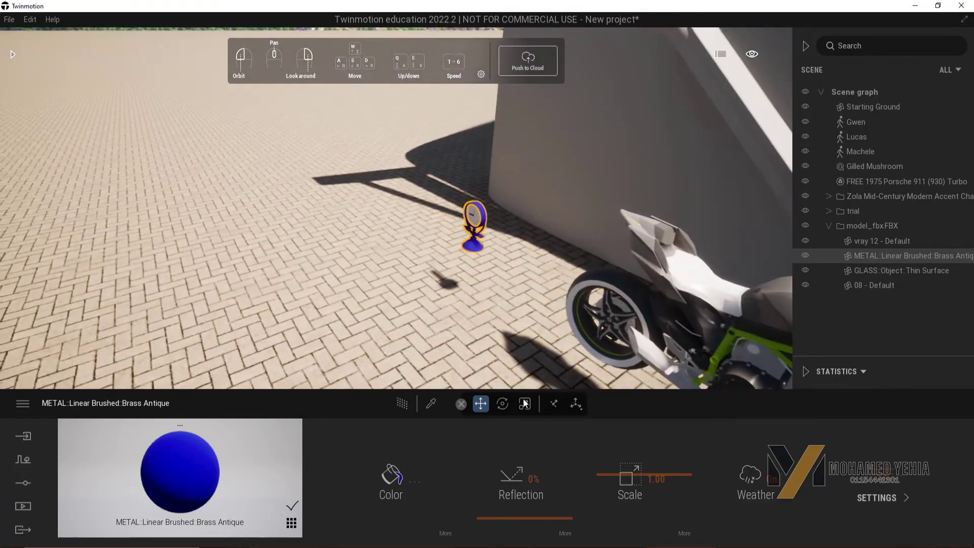
{"action": "left_click", "coordinate": [576, 407]}
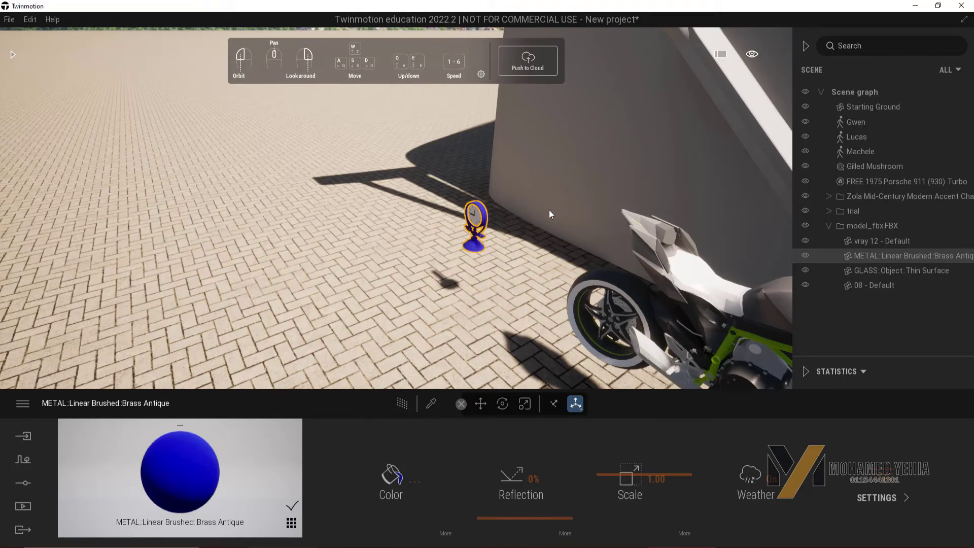
{"action": "left_click_drag", "start_coordinate": [549, 209], "coordinate": [528, 304]}
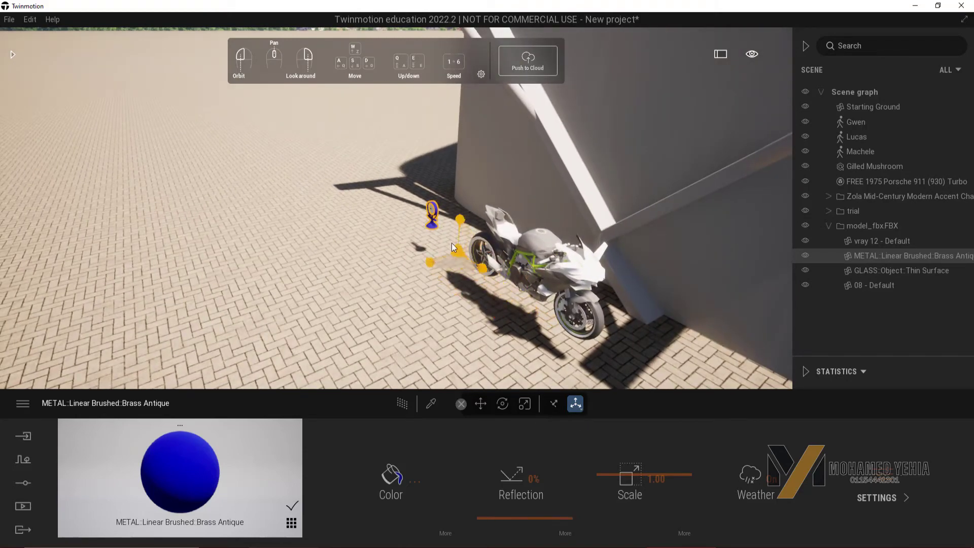
{"action": "double_click", "coordinate": [434, 224]}
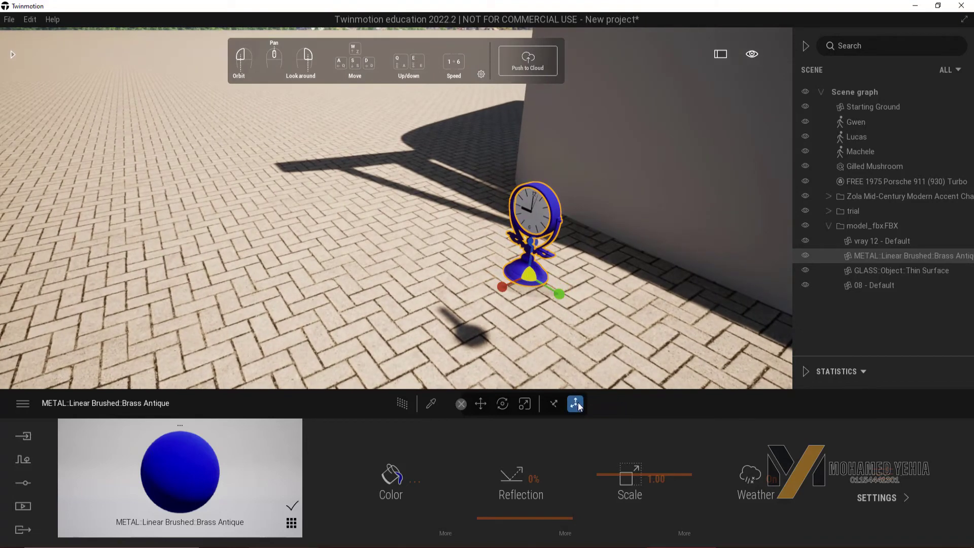
Switch the clock's gizmo to rotation, test-spin it, and reselect its brushed metal part
{"action": "left_click", "coordinate": [577, 403]}
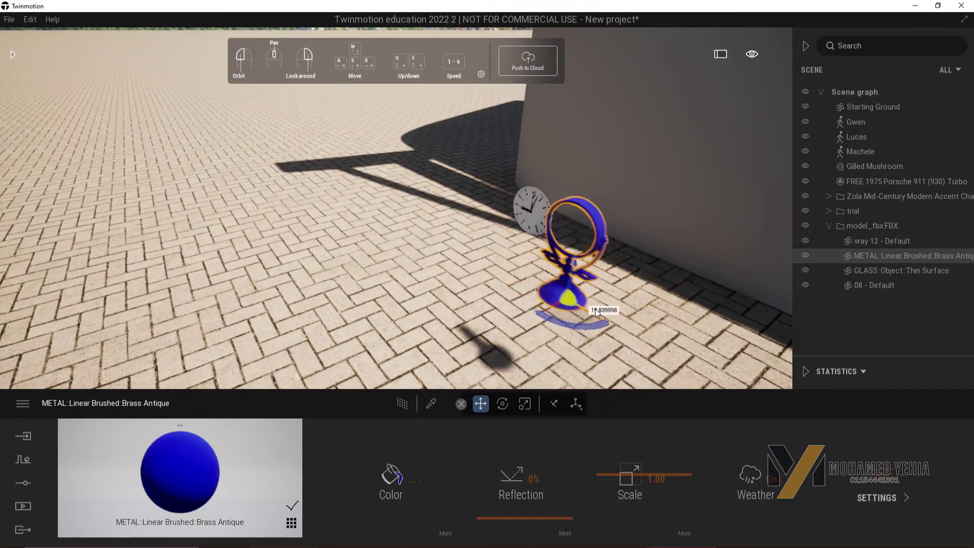
{"action": "left_click_drag", "start_coordinate": [549, 288], "coordinate": [547, 237]}
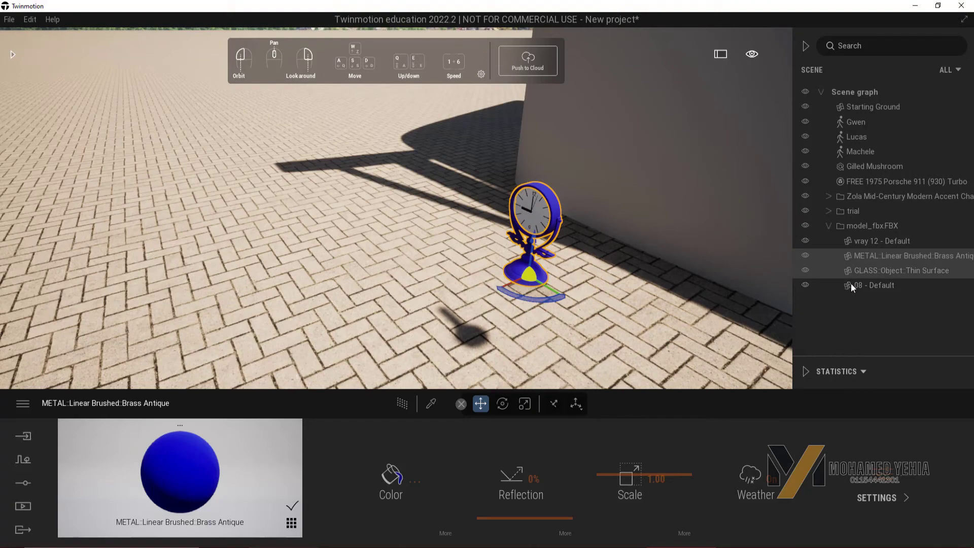
{"action": "left_click", "coordinate": [857, 244]}
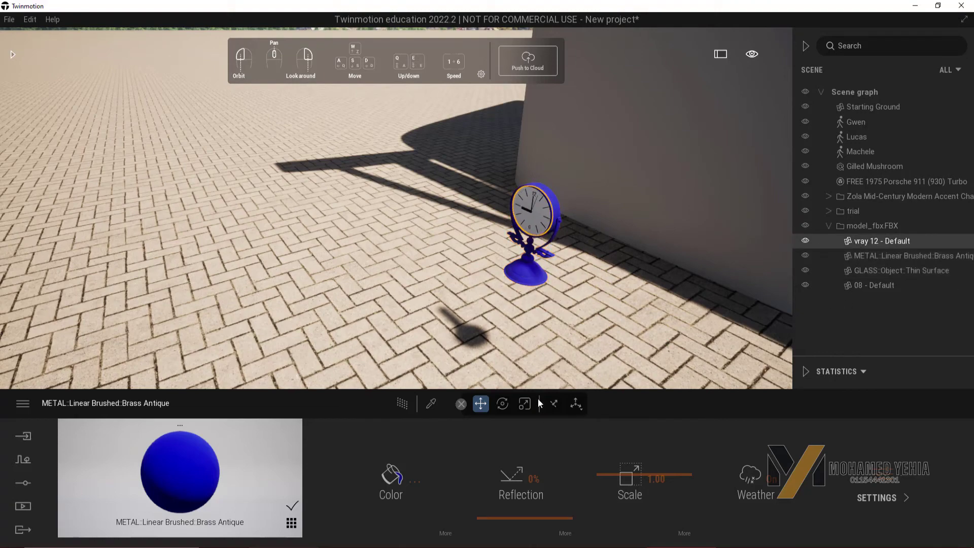
{"action": "left_click", "coordinate": [528, 278]}
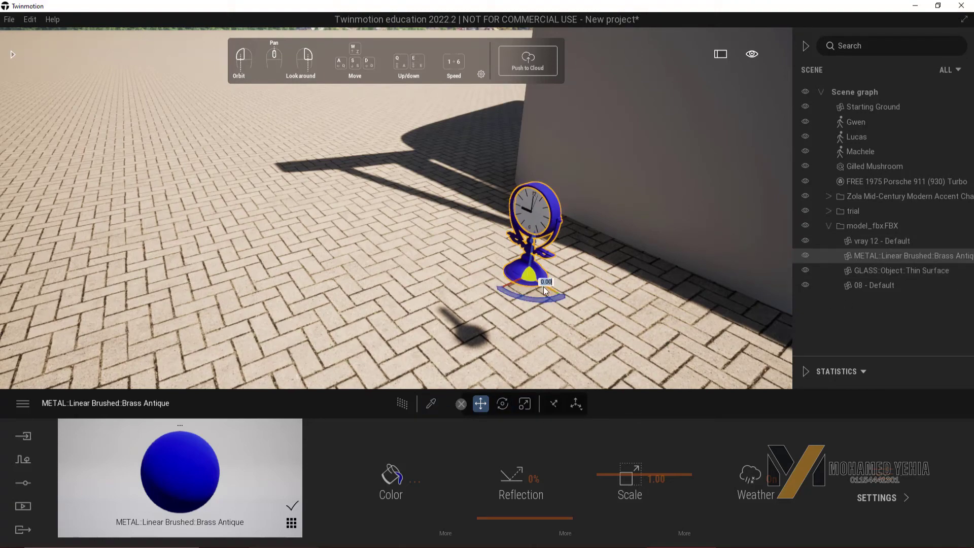
{"action": "left_click_drag", "start_coordinate": [527, 278], "coordinate": [567, 303]}
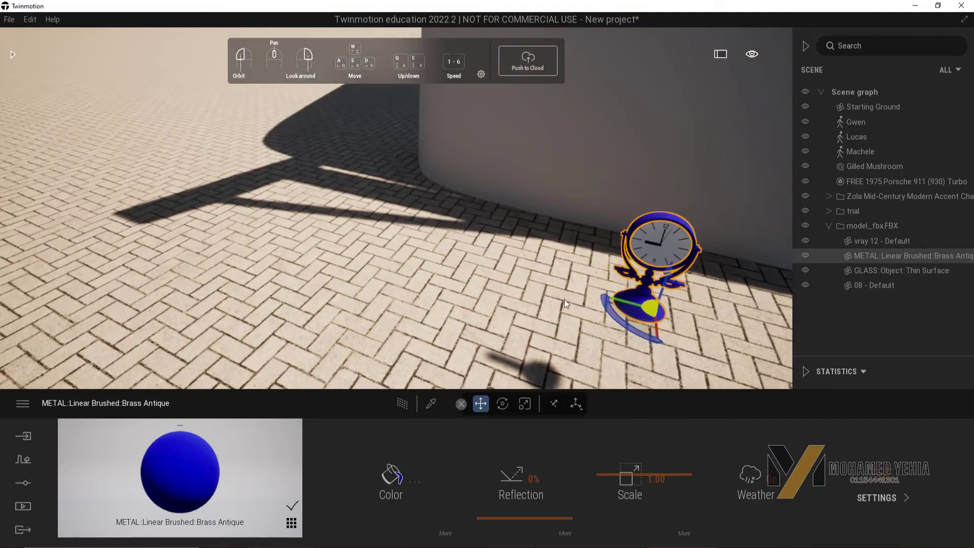
Hide the Scene panel and frame a close-up of the whole blue clock on the paving
{"action": "left_click", "coordinate": [806, 46]}
{"action": "left_click_drag", "start_coordinate": [764, 312], "coordinate": [609, 314]}
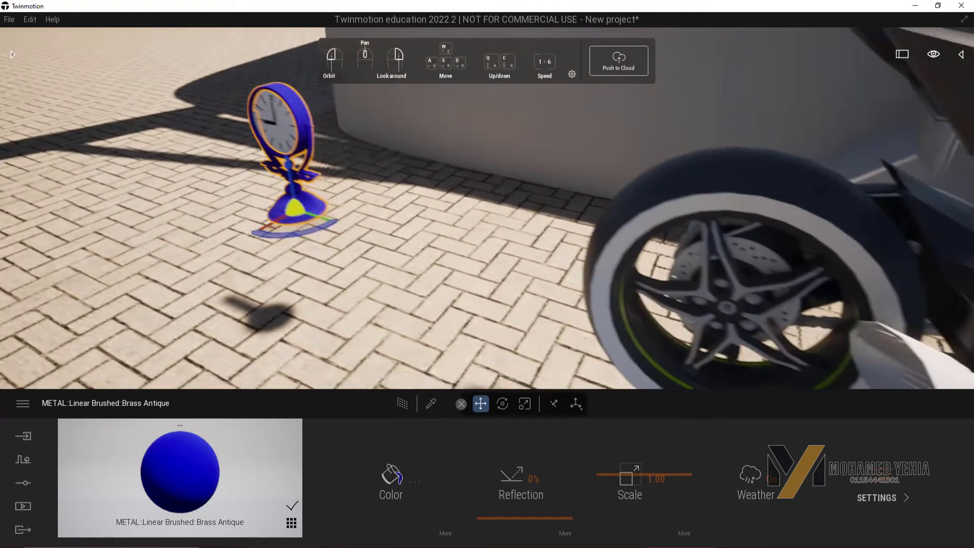
{"action": "left_click_drag", "start_coordinate": [720, 284], "coordinate": [433, 192]}
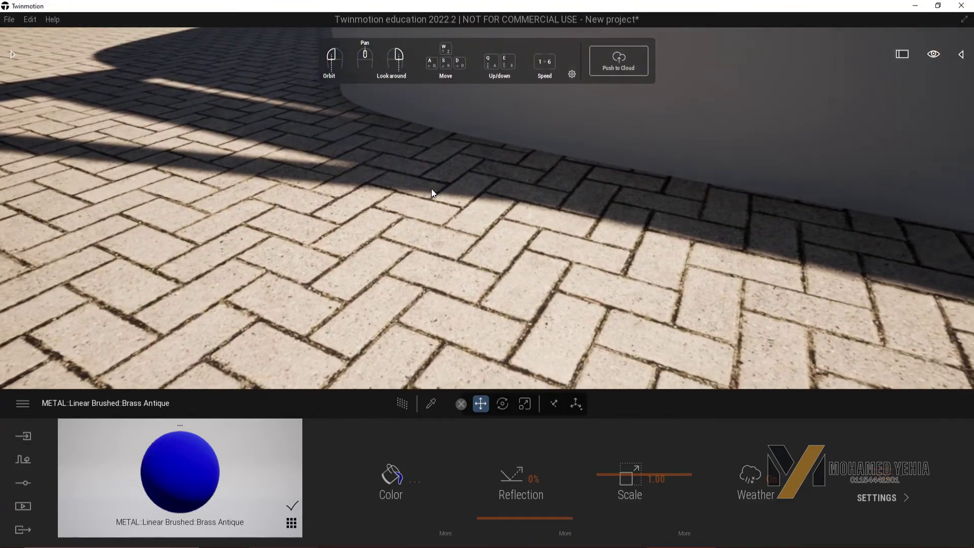
{"action": "left_click_drag", "start_coordinate": [432, 193], "coordinate": [441, 223]}
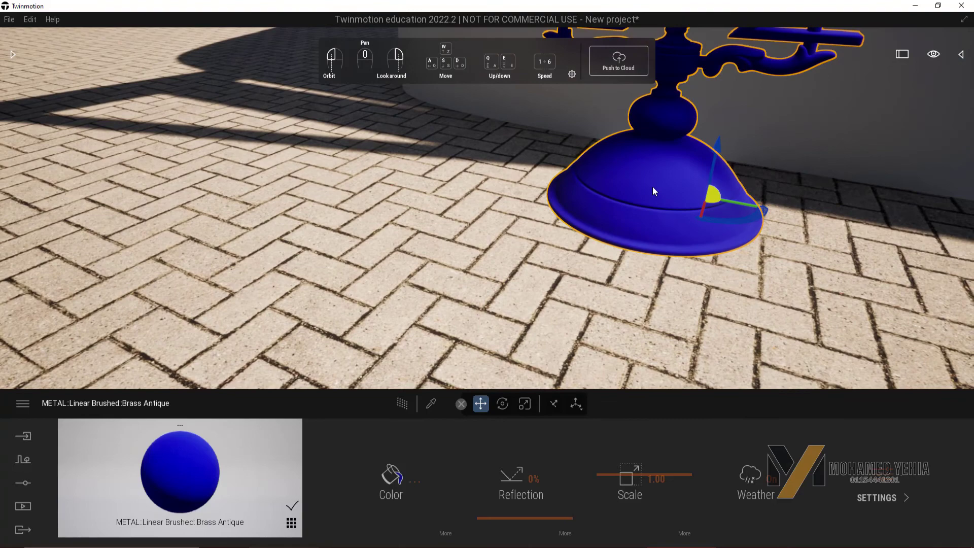
{"action": "mouse_move", "coordinate": [653, 191]}
{"action": "left_mouse_down"}
{"action": "mouse_move", "coordinate": [422, 224]}
{"action": "mouse_move", "coordinate": [464, 219]}
{"action": "left_mouse_up"}
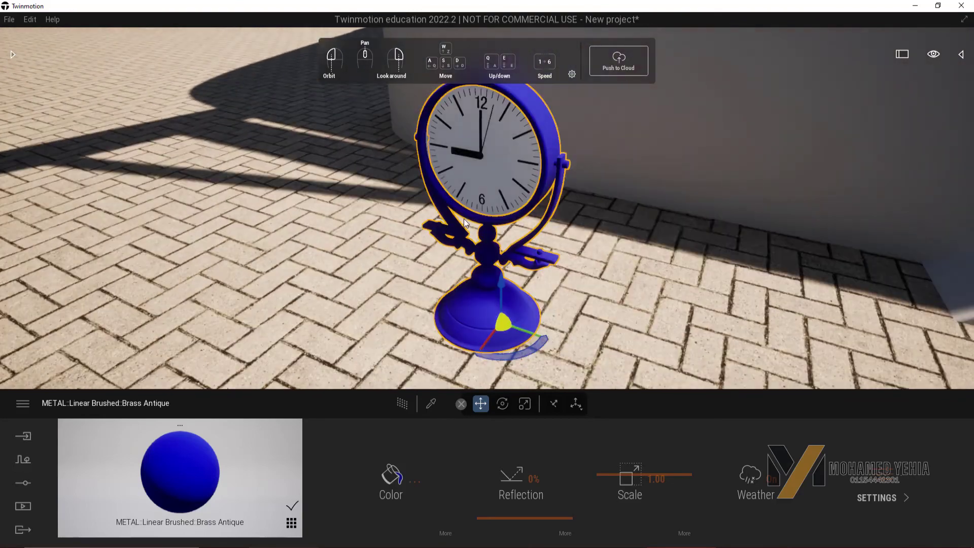
Open the Camera settings from the left dock and narrow the field of view
{"action": "left_click", "coordinate": [21, 531]}
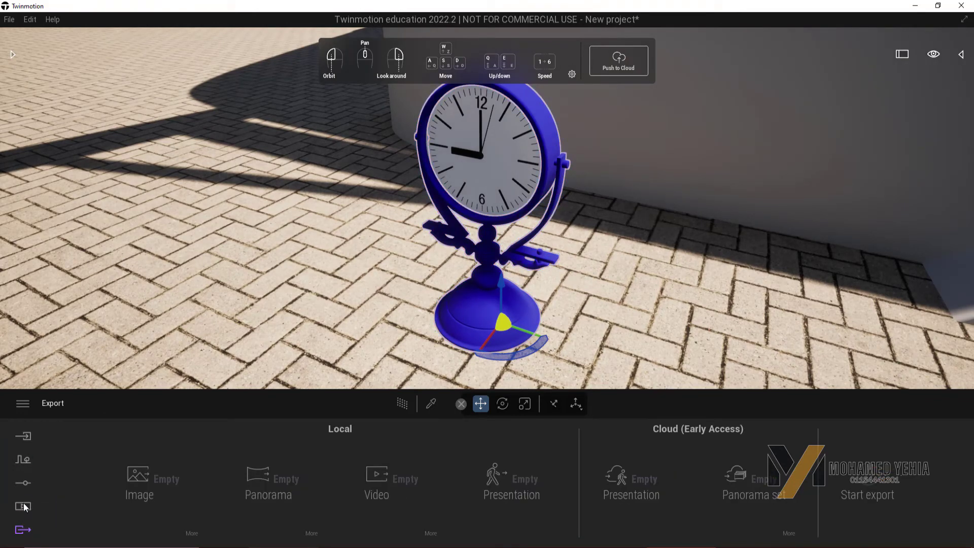
{"action": "left_click", "coordinate": [23, 507]}
{"action": "left_click", "coordinate": [13, 483]}
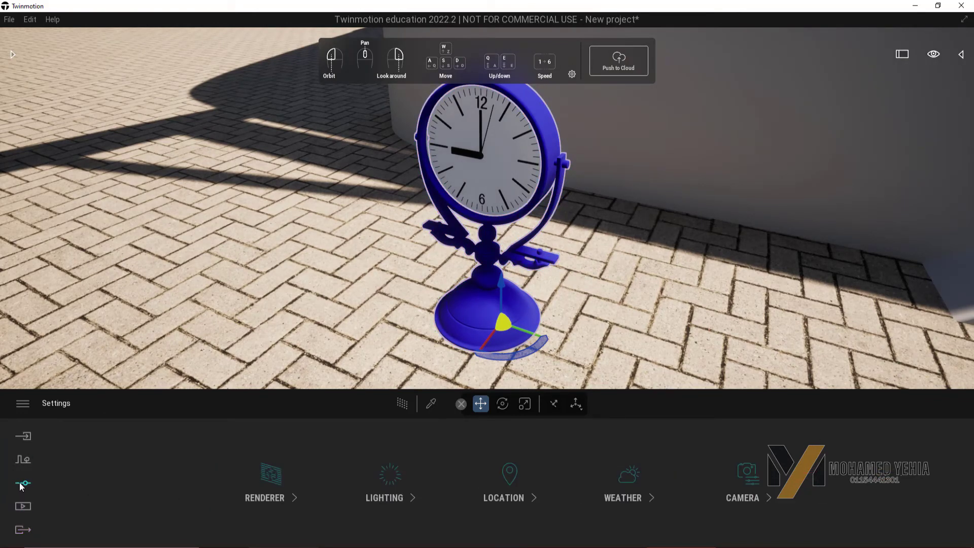
{"action": "left_click", "coordinate": [744, 474]}
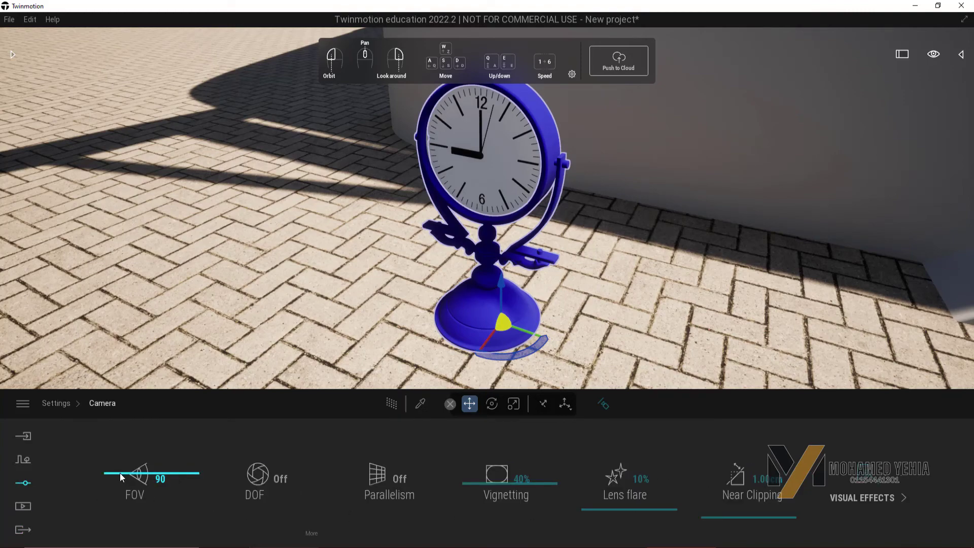
{"action": "left_click_drag", "start_coordinate": [122, 477], "coordinate": [138, 511]}
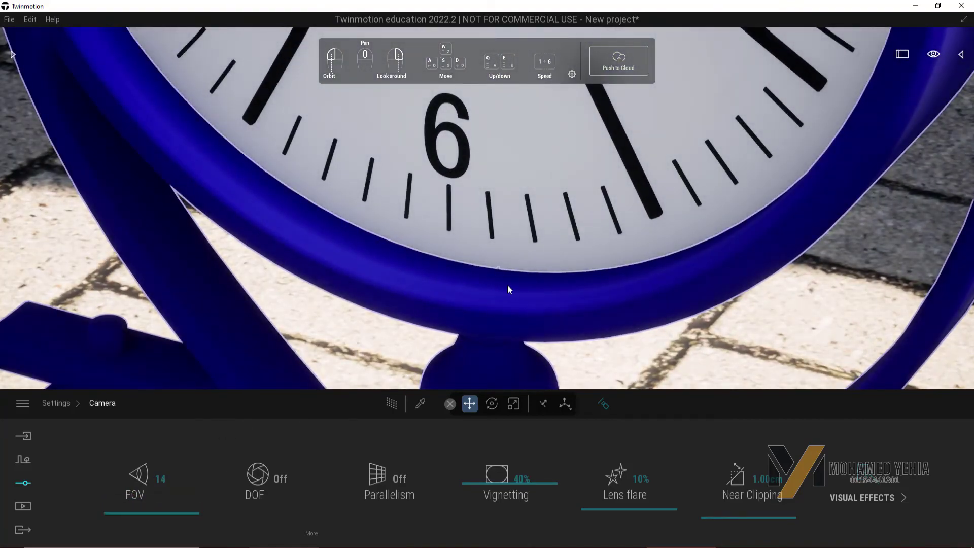
{"action": "scroll", "coordinate": [507, 288], "scroll_direction": "up", "scroll_amount": 3}
{"action": "scroll", "coordinate": [500, 260], "scroll_direction": "up", "scroll_amount": 3}
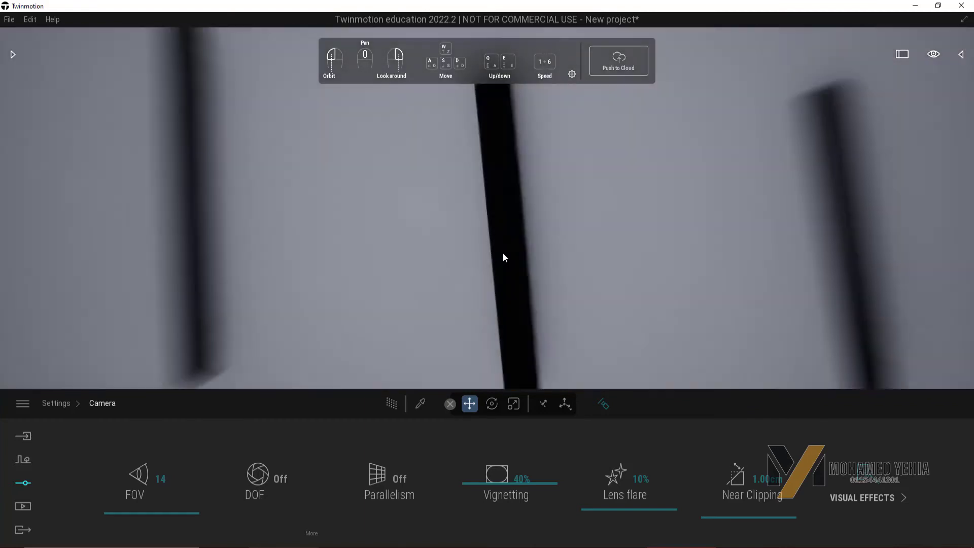
{"action": "scroll", "coordinate": [503, 253], "scroll_direction": "down", "scroll_amount": 5}
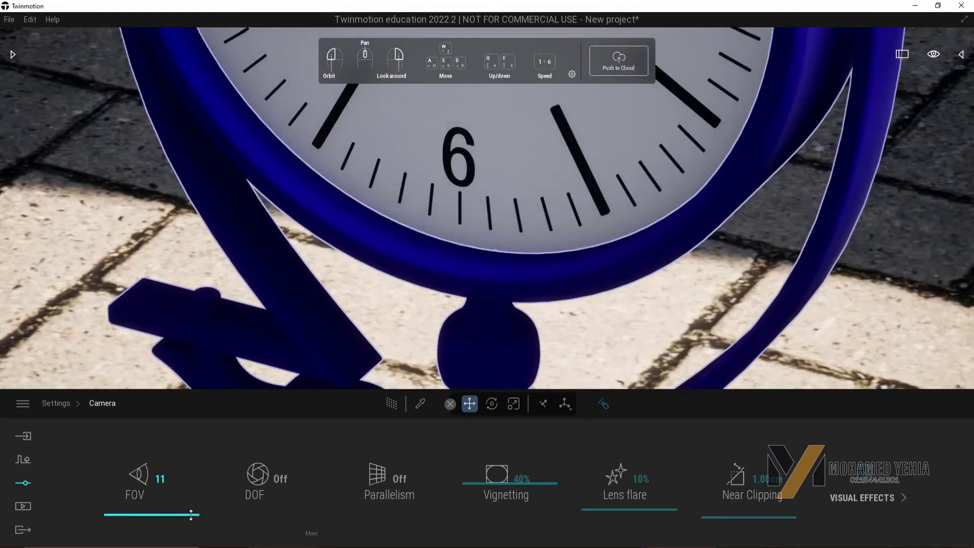
Widen the field of view, drop it to 53, then raise it, ending at 121
{"action": "left_click_drag", "start_coordinate": [190, 511], "coordinate": [197, 473]}
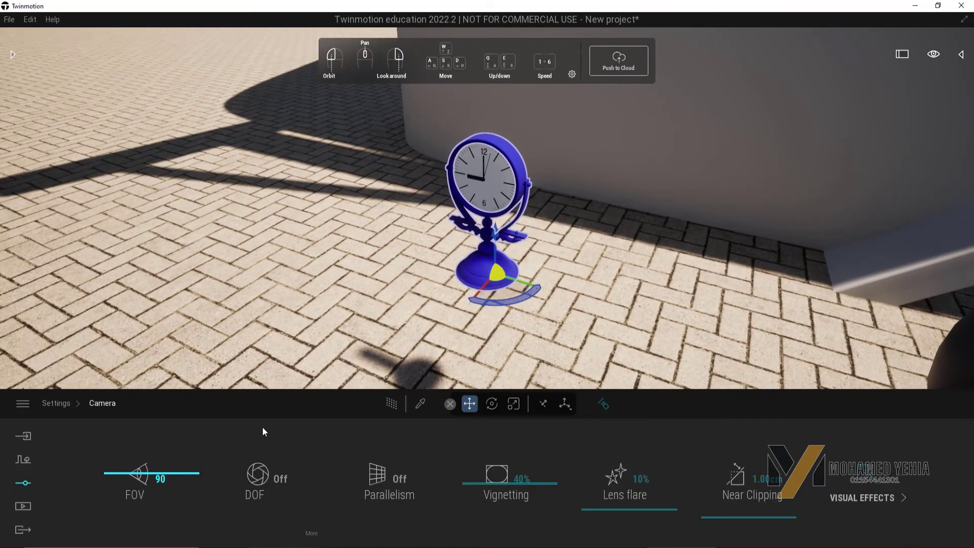
{"action": "scroll", "coordinate": [480, 197], "scroll_direction": "up", "scroll_amount": 5}
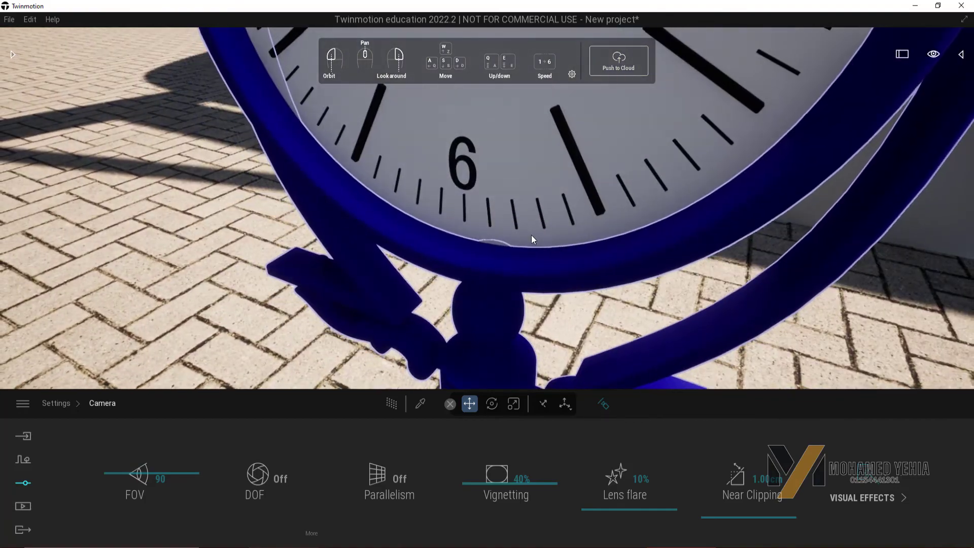
{"action": "scroll", "coordinate": [532, 236], "scroll_direction": "up", "scroll_amount": 3}
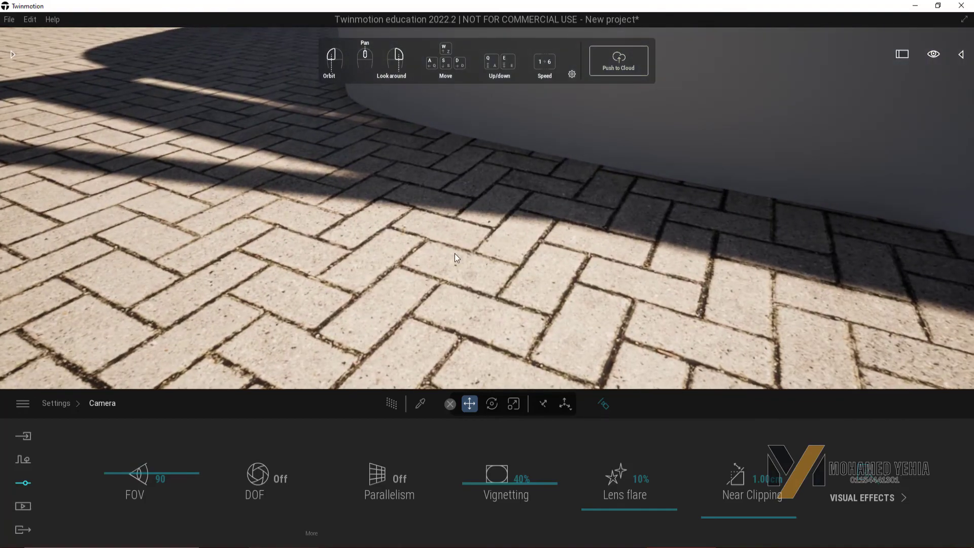
{"action": "scroll", "coordinate": [457, 259], "scroll_direction": "down", "scroll_amount": 3}
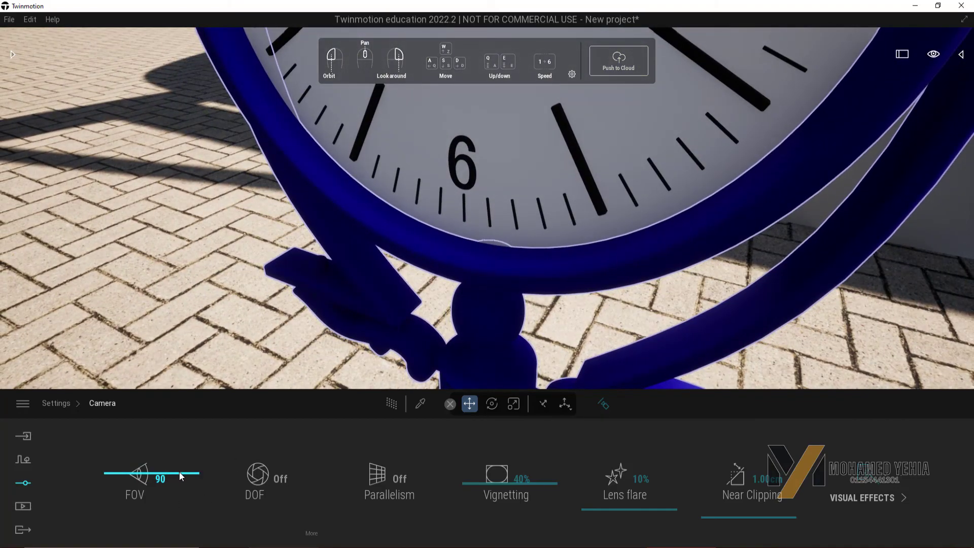
{"action": "left_click_drag", "start_coordinate": [181, 474], "coordinate": [193, 495]}
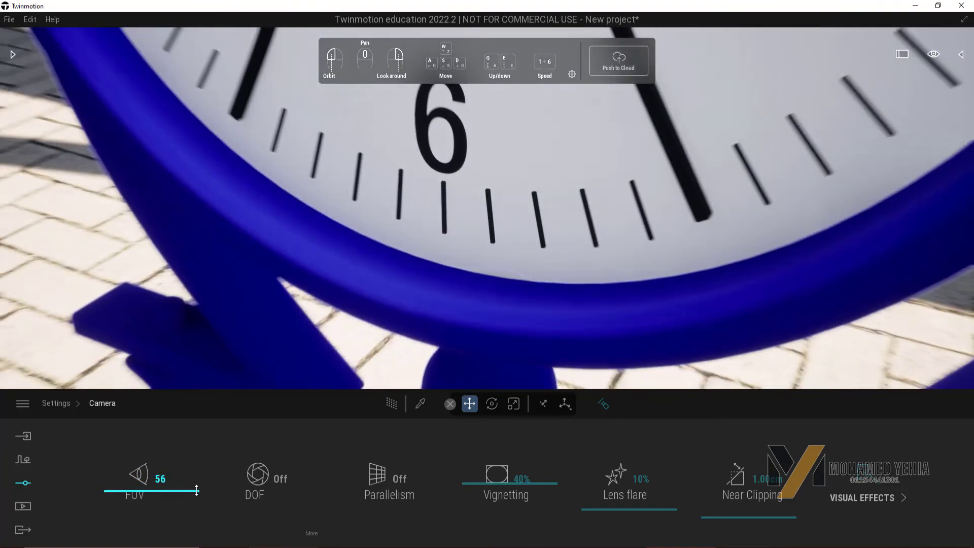
{"action": "left_click_drag", "start_coordinate": [194, 495], "coordinate": [218, 452]}
{"action": "scroll", "coordinate": [500, 264], "scroll_direction": "down", "scroll_amount": 5}
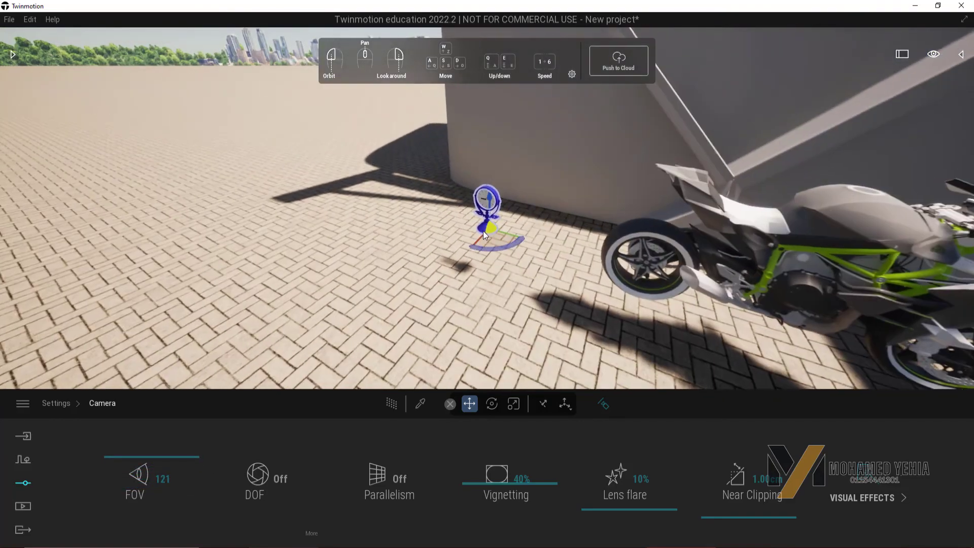
{"action": "scroll", "coordinate": [483, 234], "scroll_direction": "up", "scroll_amount": 3}
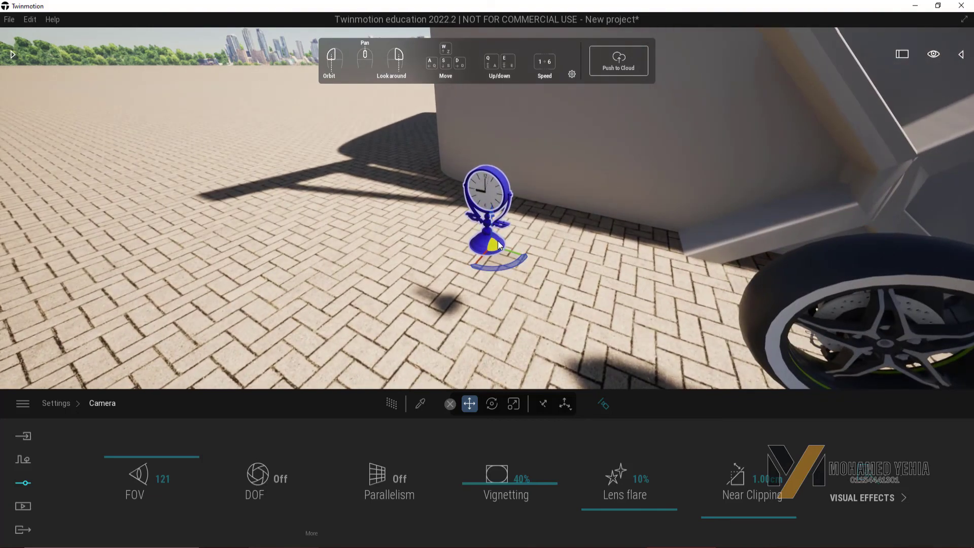